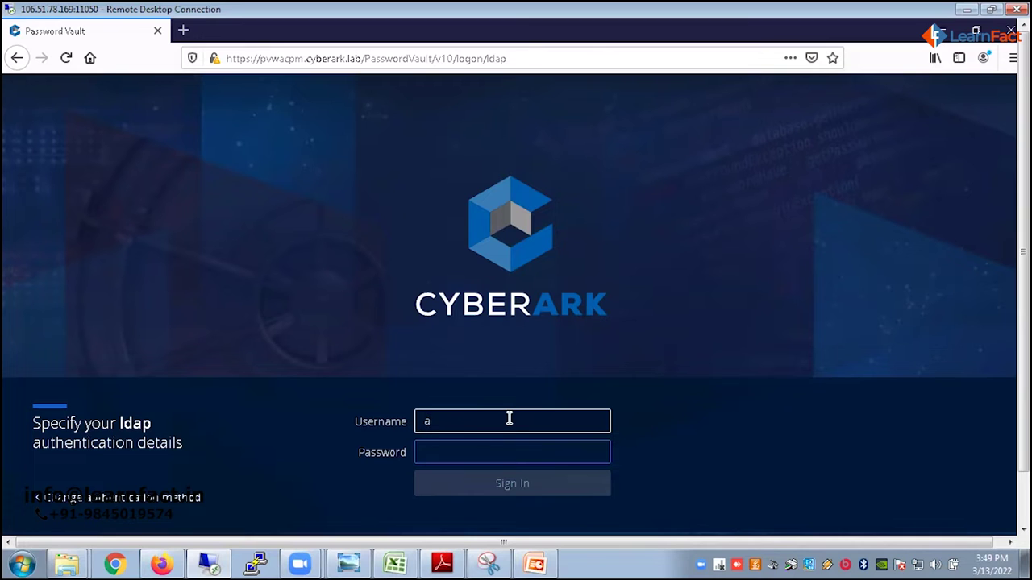
Try to sign in through LDAP as auditor with the account password
type("uditor")
key("Tab")
type("•••••")
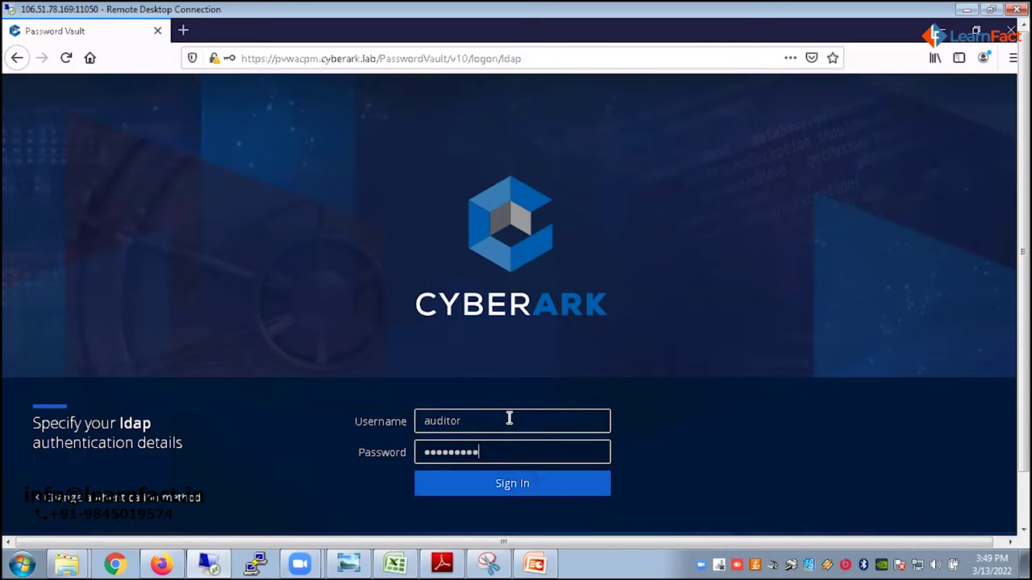
key("Return")
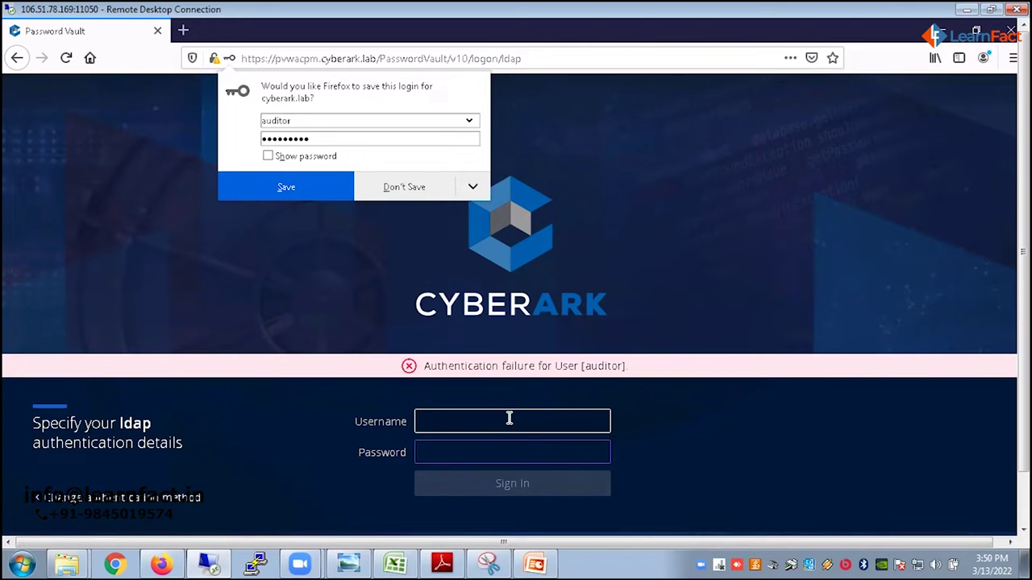
Sign in through LDAP as auditor14 with the account password, and dismiss the browser's offer to save the login
left_click(510, 419)
type("auditor14")
key("Tab")
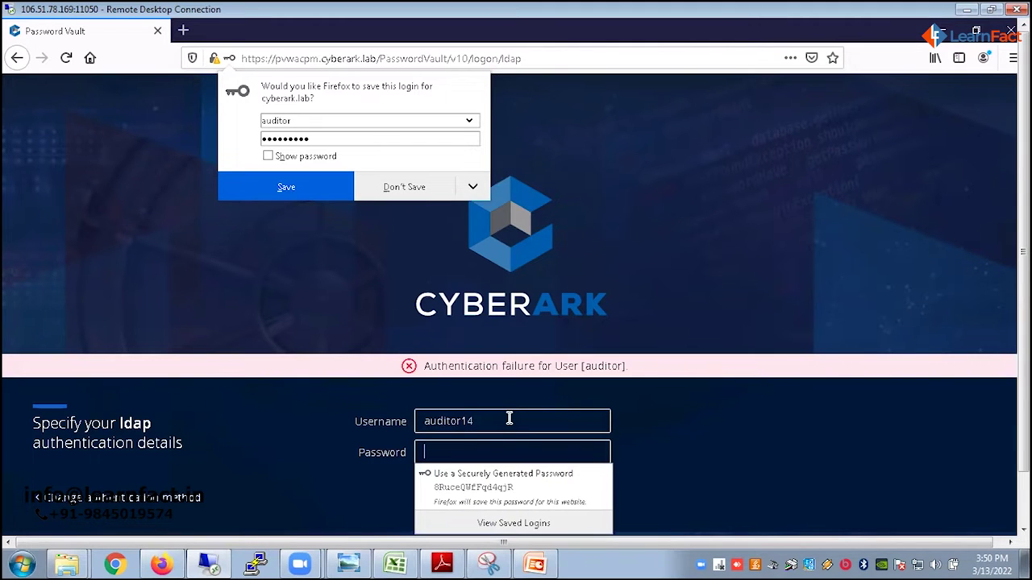
type("*********")
key("Return")
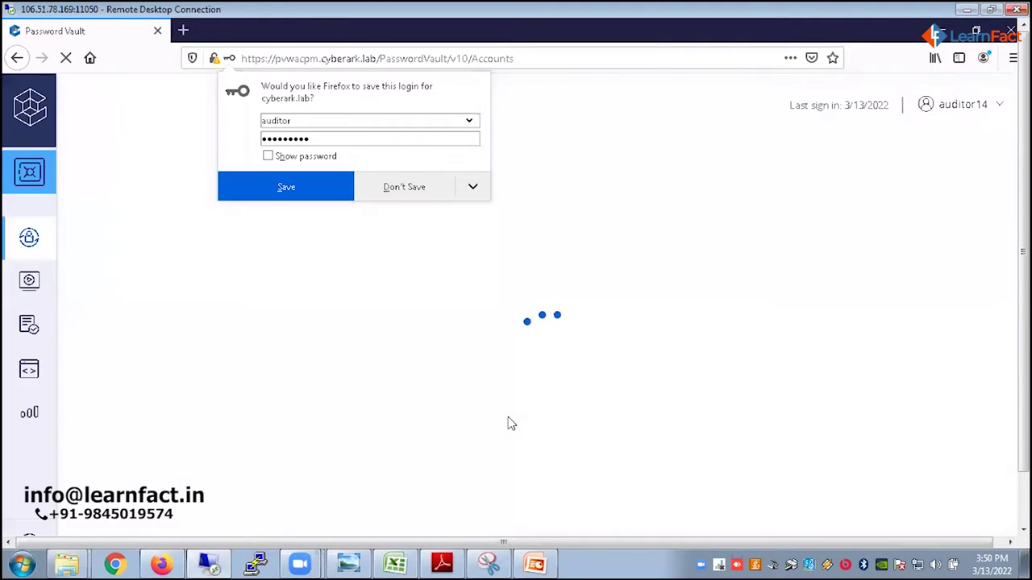
left_click(624, 166)
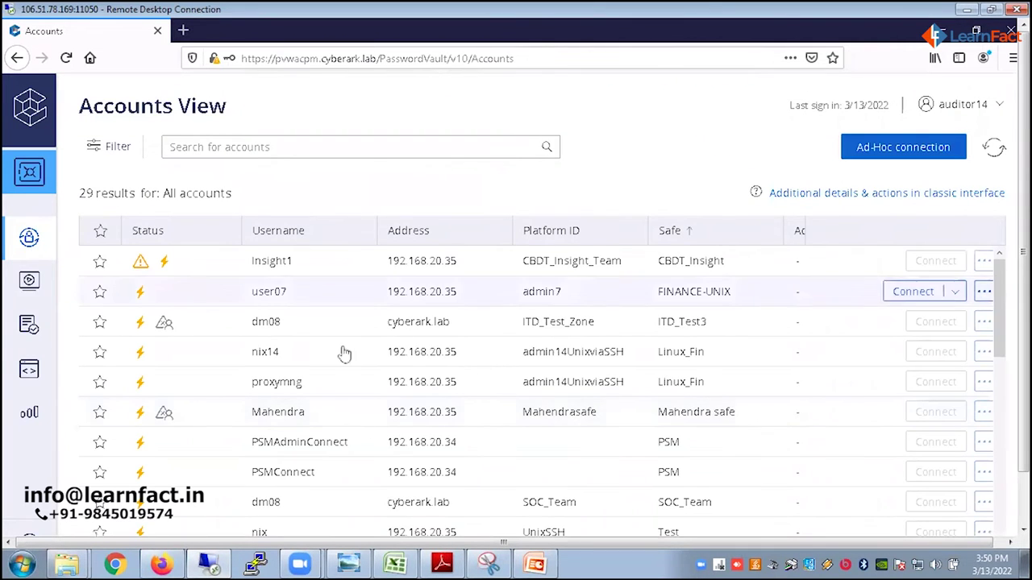
Look through the accounts list, then open the nix14 account and review who last changed its password and when
scroll(339, 449, "down", 10)
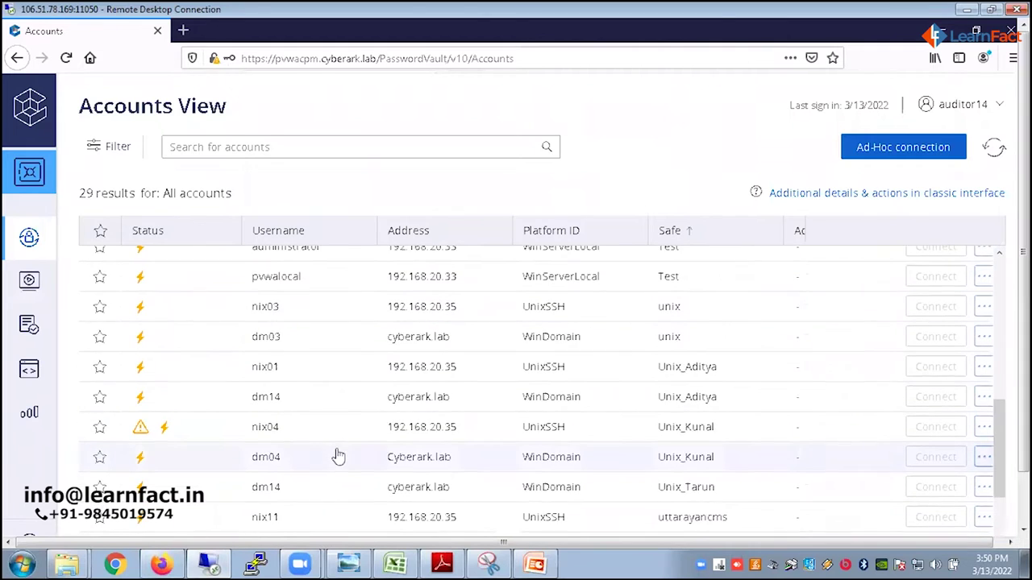
scroll(355, 435, "up", 10)
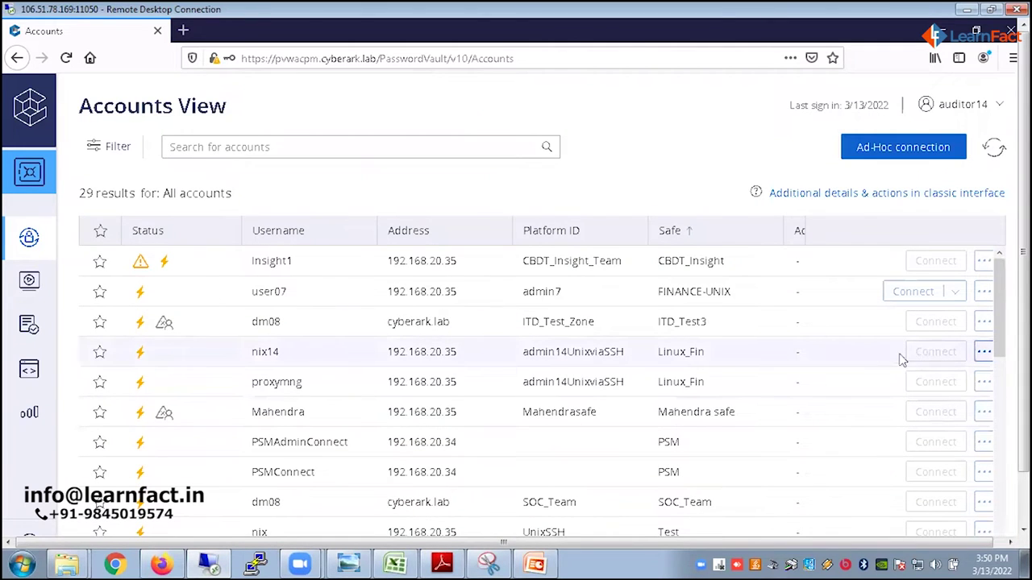
left_click(551, 361)
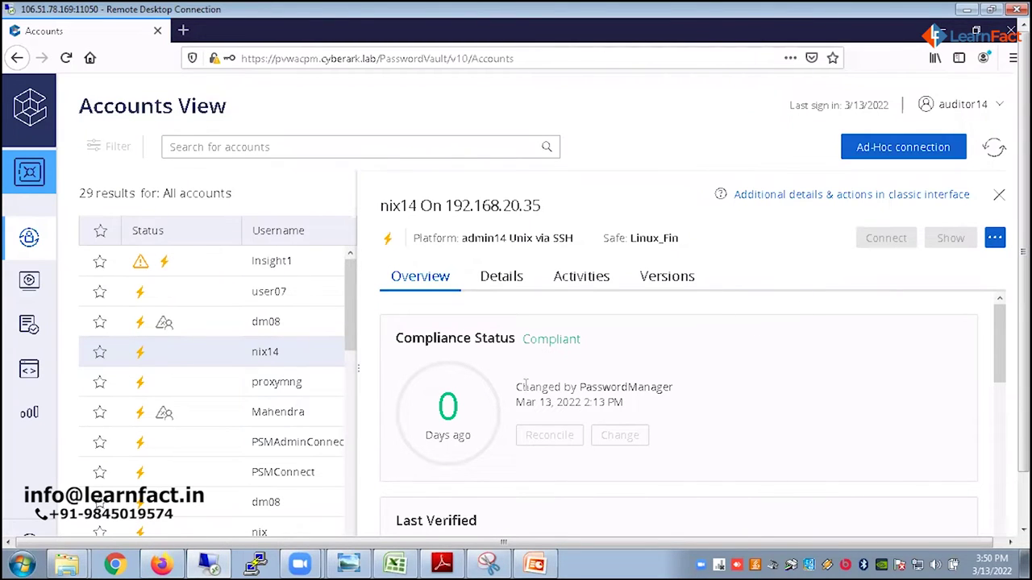
left_click_drag(515, 385, 570, 412)
left_click(570, 413)
left_click_drag(516, 385, 631, 413)
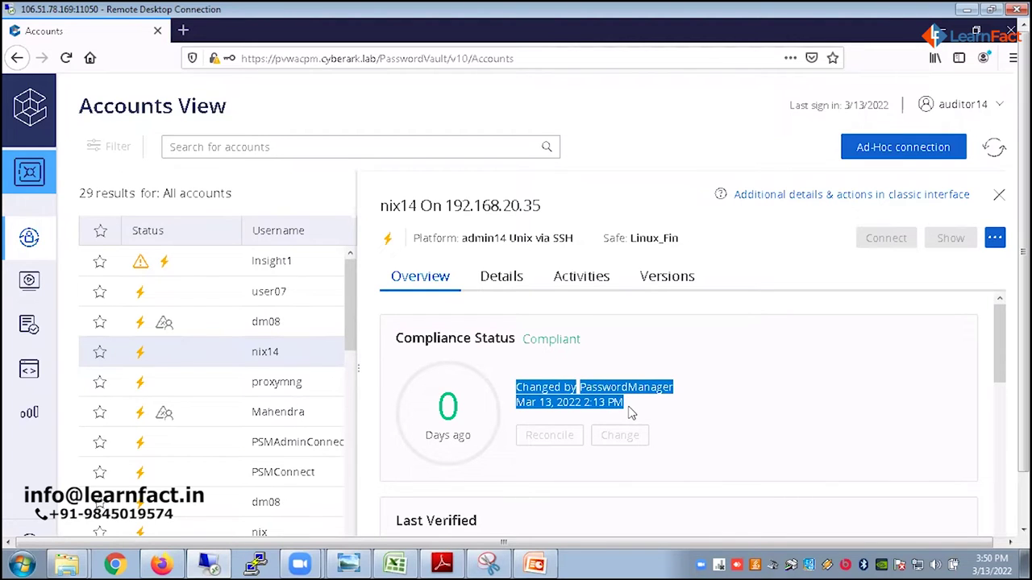
left_click(631, 413)
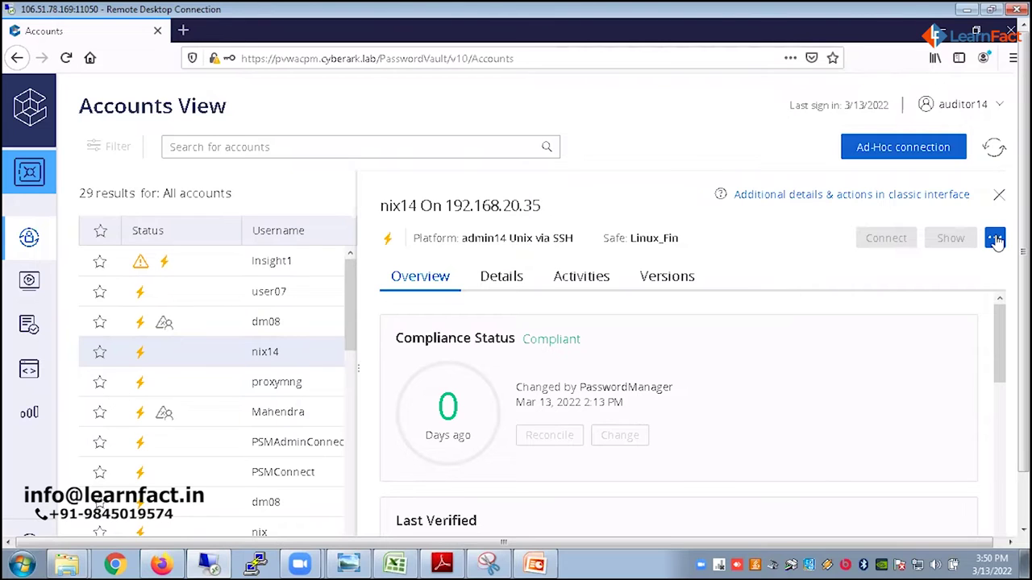
Check which additional actions are offered for the nix14 account, then close its details
left_click(995, 239)
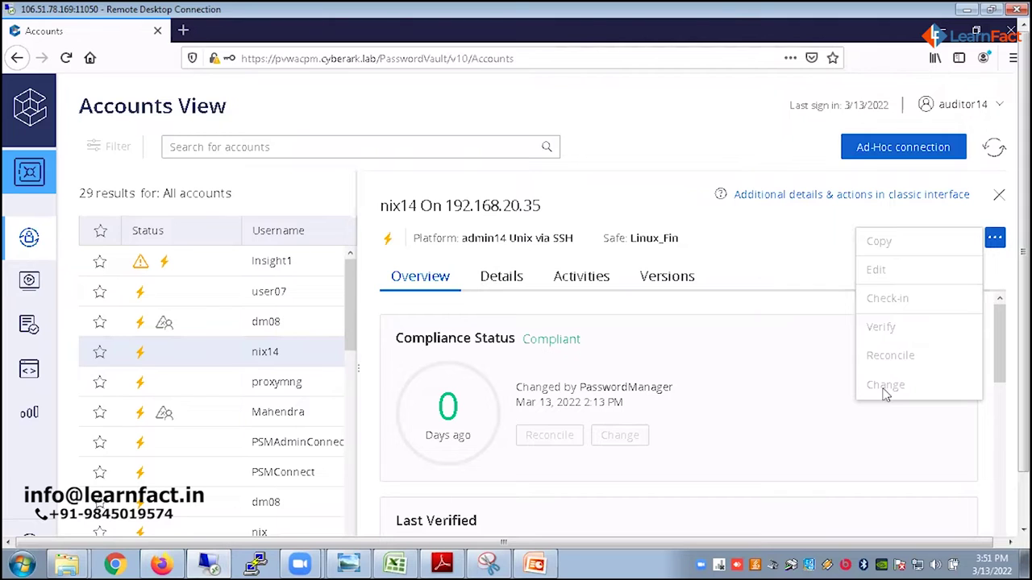
left_click(613, 204)
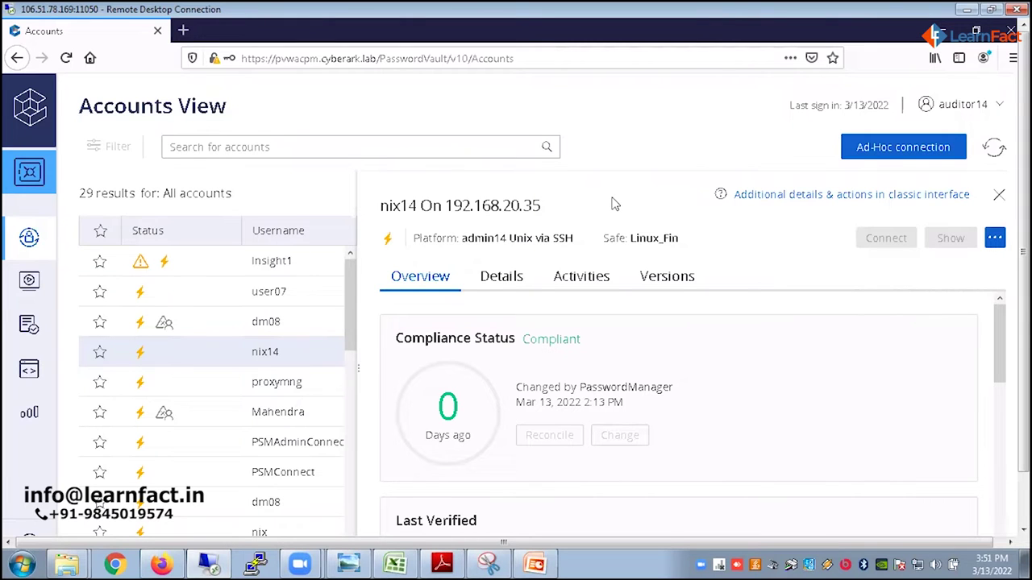
left_click(999, 195)
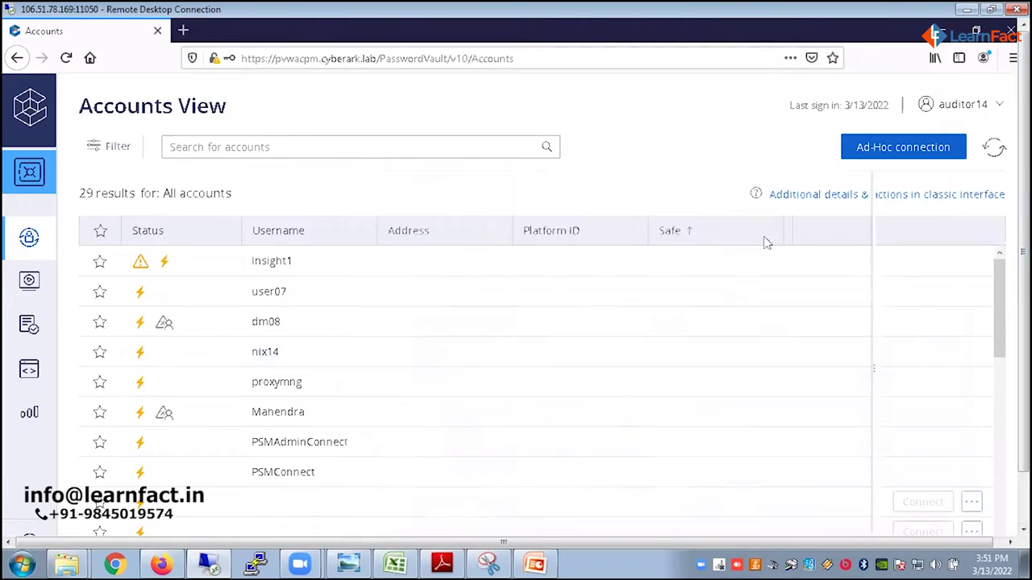
Open the nix04 account flagged with a warning, view the error details of its password reconciliation, and close them
scroll(370, 373, "down", 5)
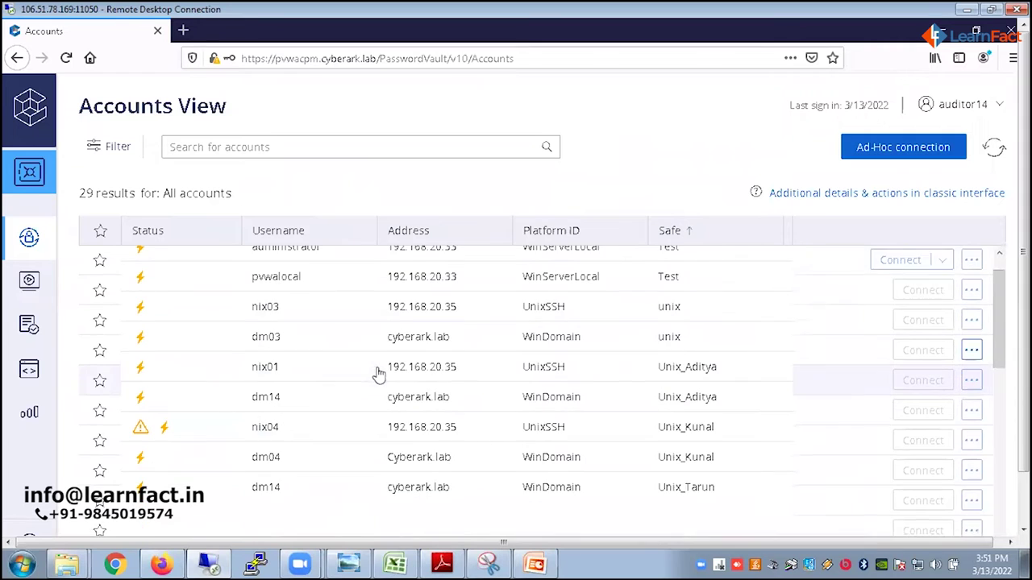
scroll(309, 322, "down", 3)
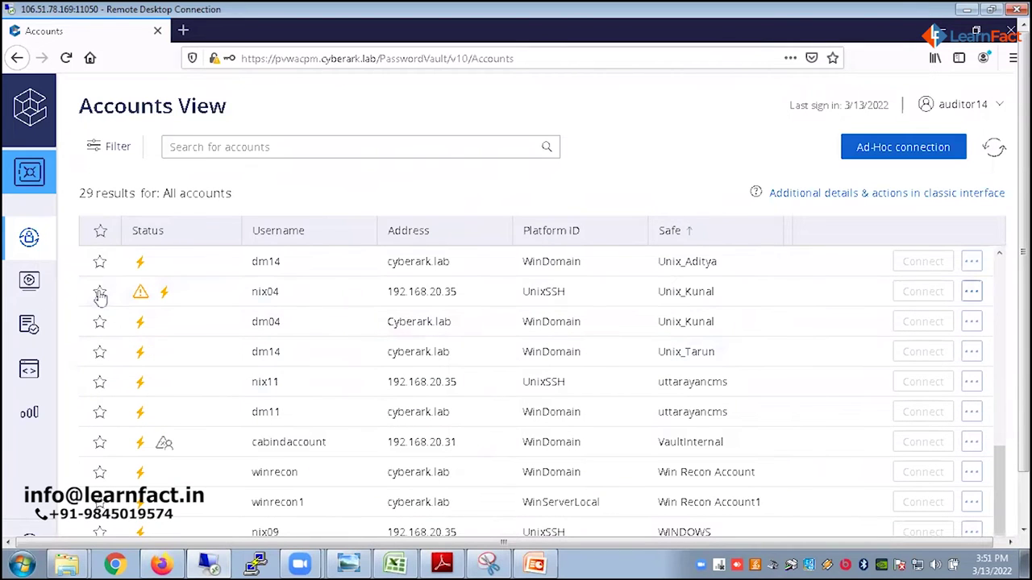
mouse_move(140, 301)
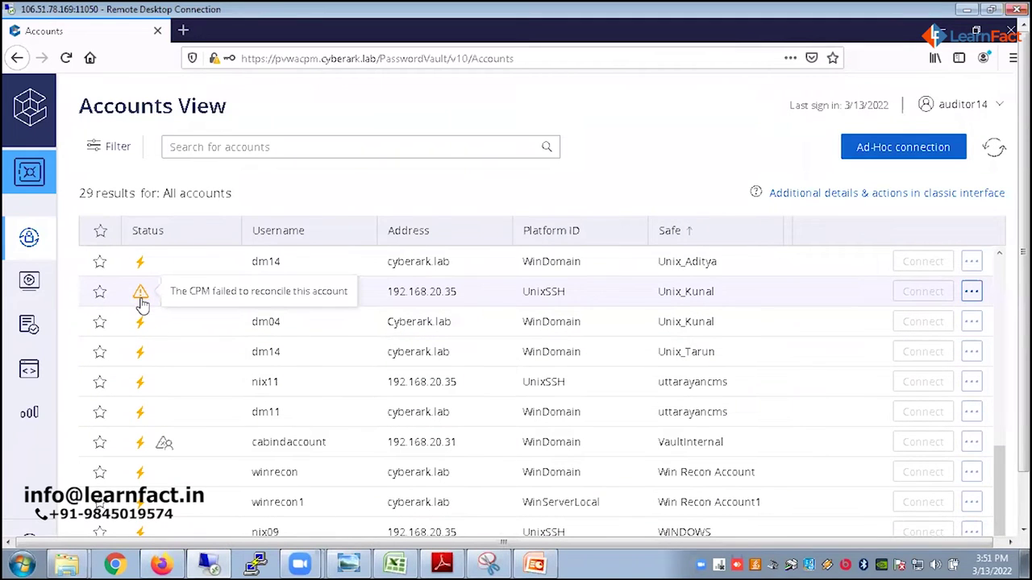
left_click(392, 295)
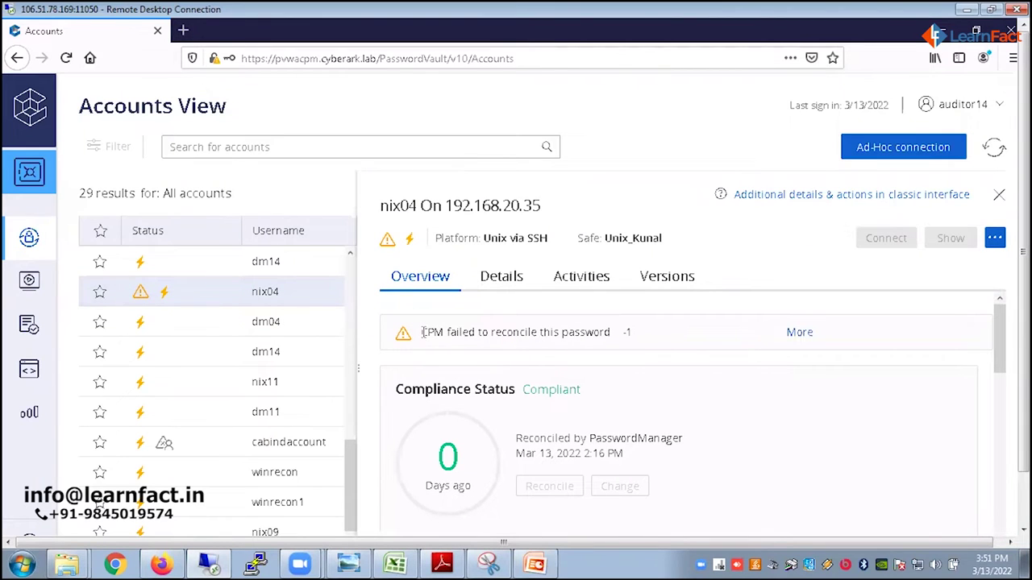
left_click_drag(420, 332, 661, 332)
left_click(661, 332)
left_click(800, 334)
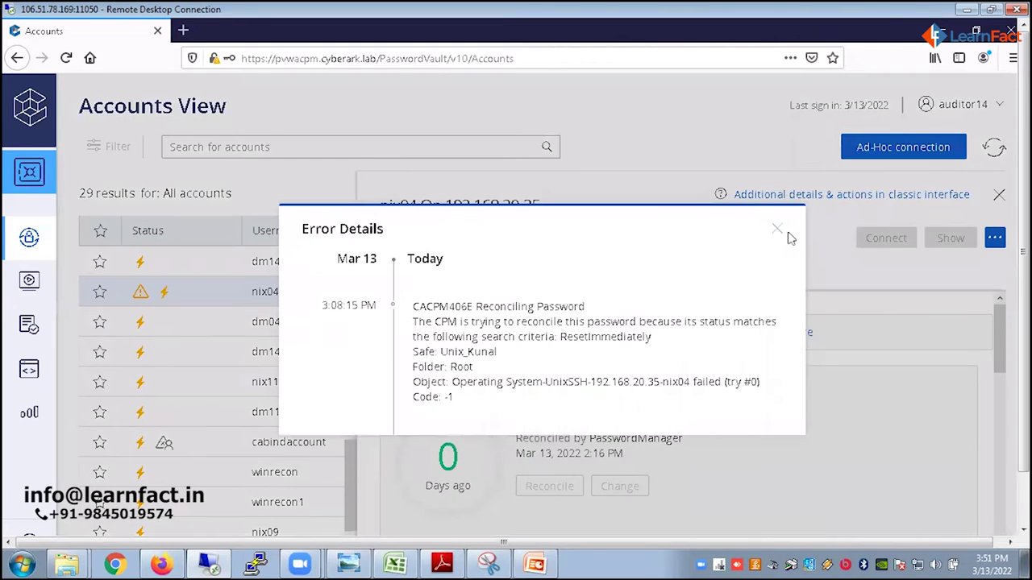
left_click(456, 466)
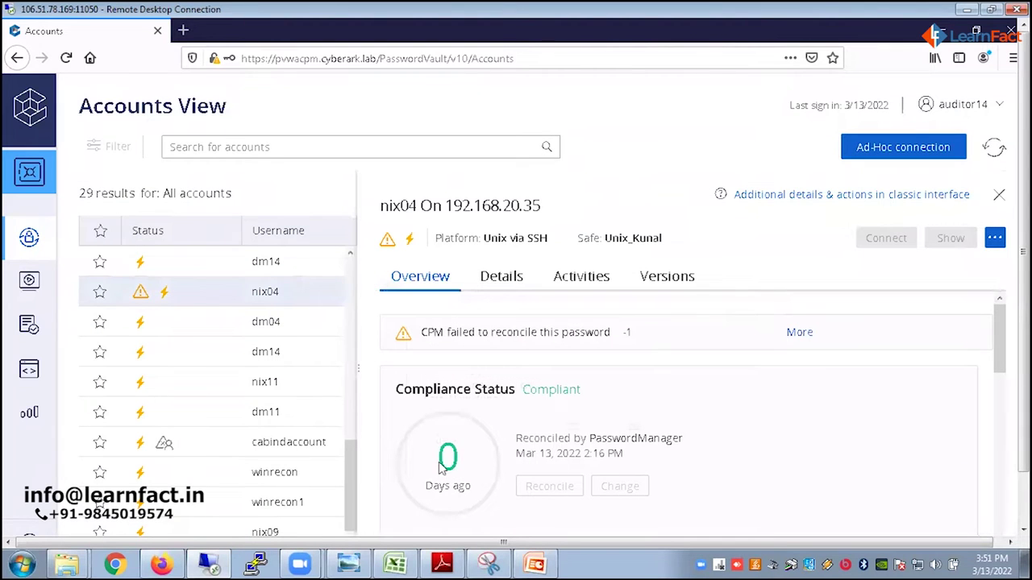
Examine the nix04 account's compliance status, last reconciliation details and target address, then close the account details
triple_click(447, 461)
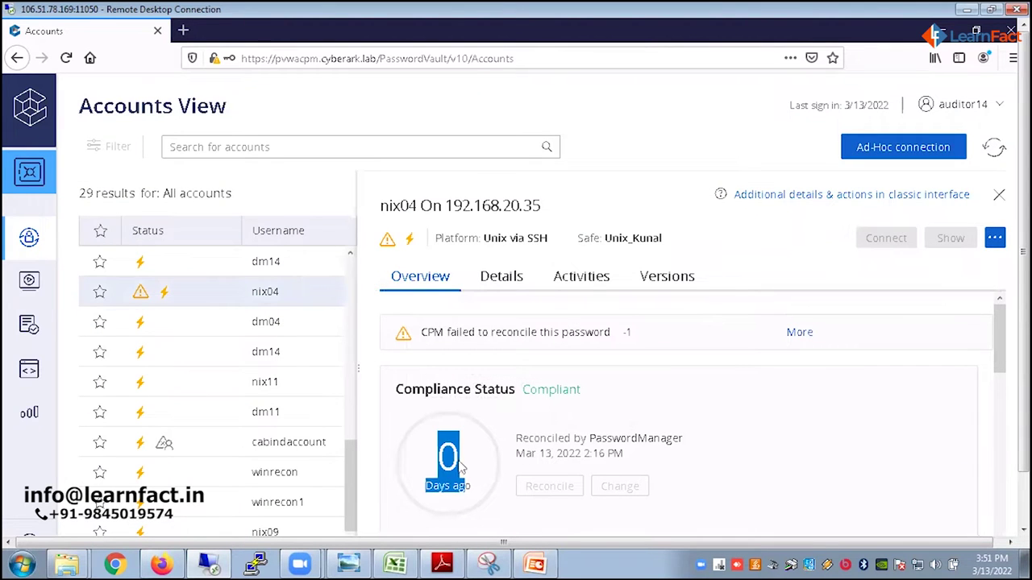
left_click(447, 459)
triple_click(447, 460)
left_click(448, 458)
triple_click(470, 482)
left_click(520, 441)
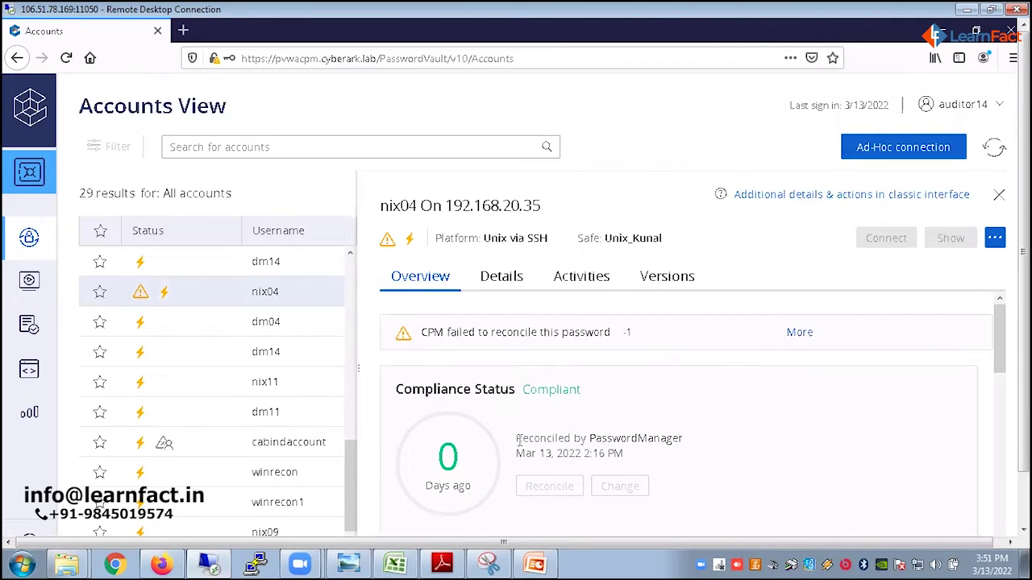
left_click_drag(516, 438, 638, 456)
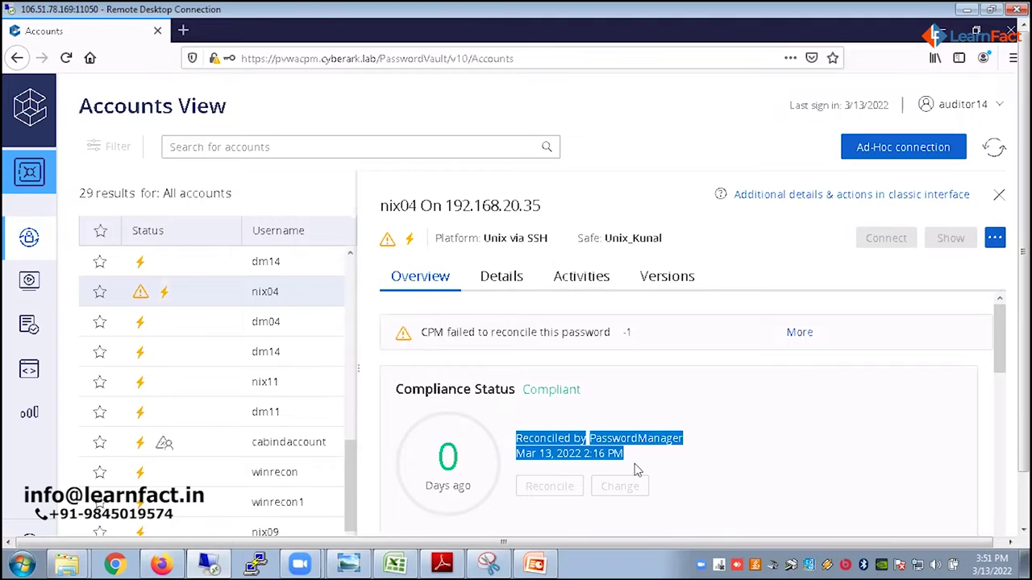
left_click(454, 256)
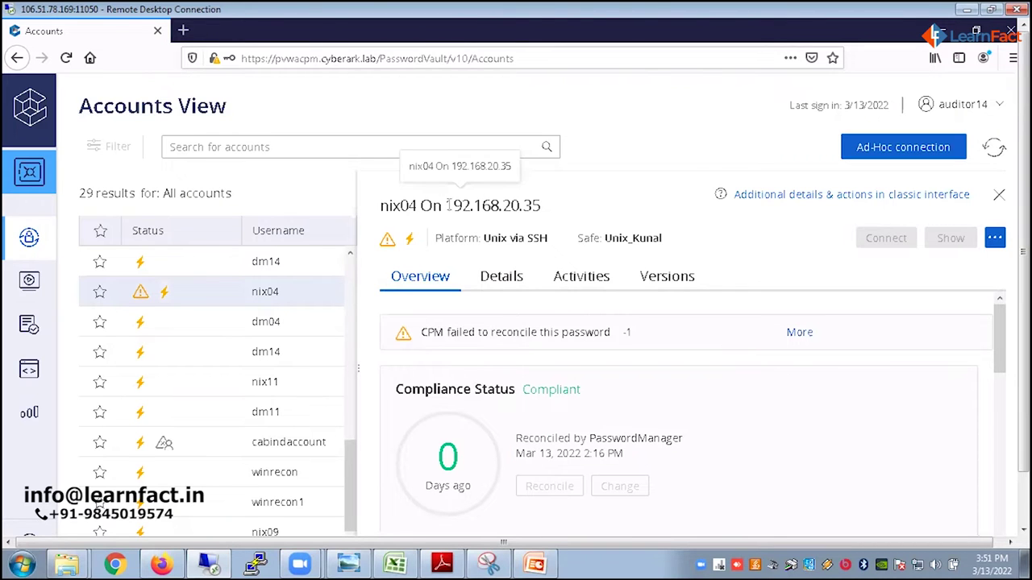
left_click_drag(445, 205, 379, 203)
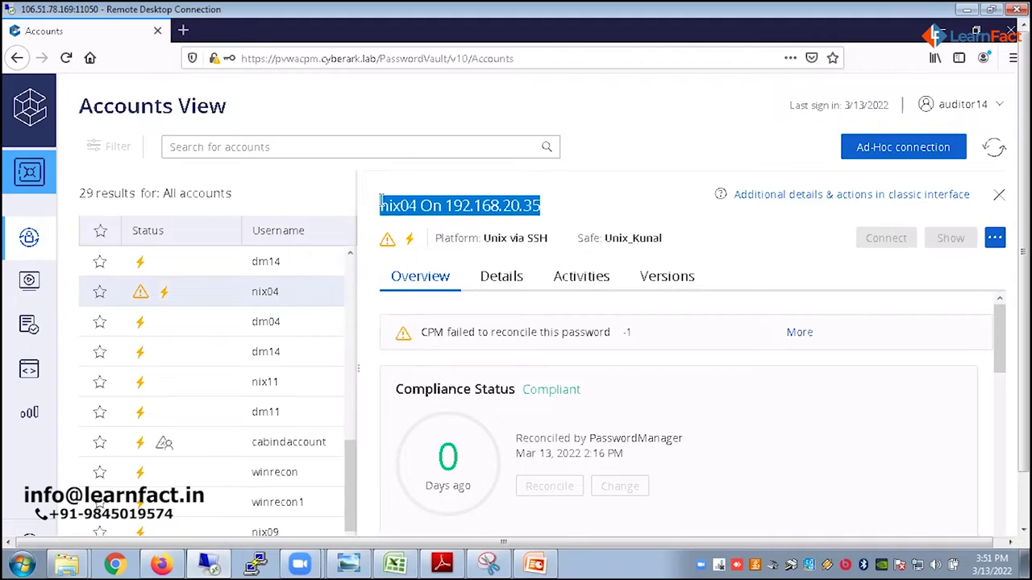
left_click(380, 201)
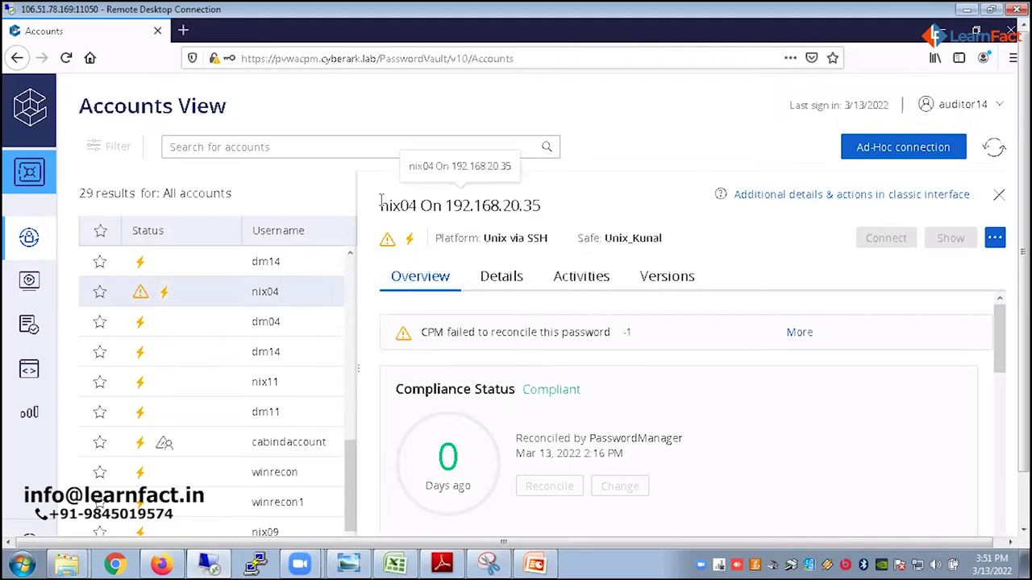
left_click(1000, 200)
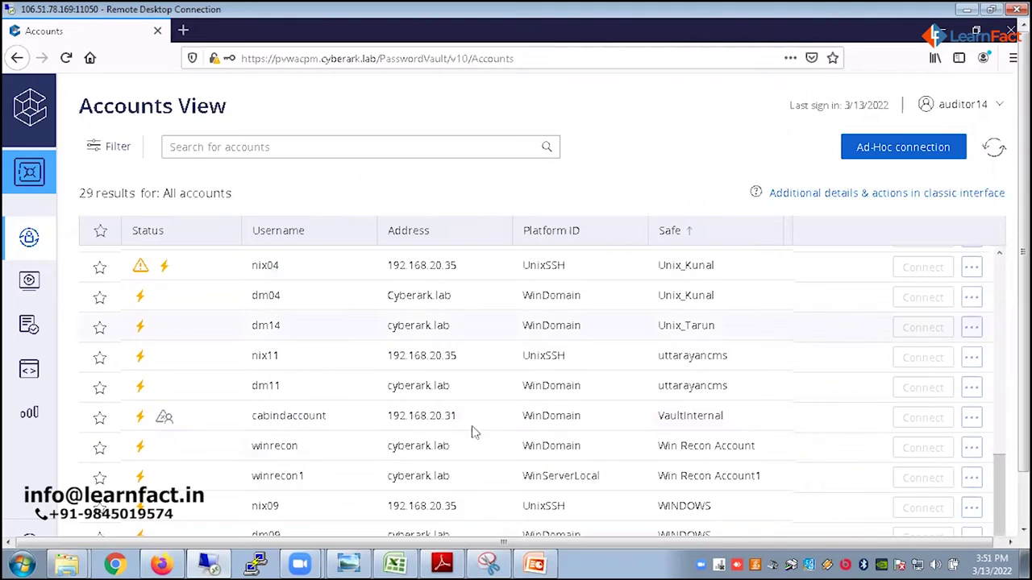
Open the privileged sessions monitoring page and switch it to the classic interface
left_click(28, 283)
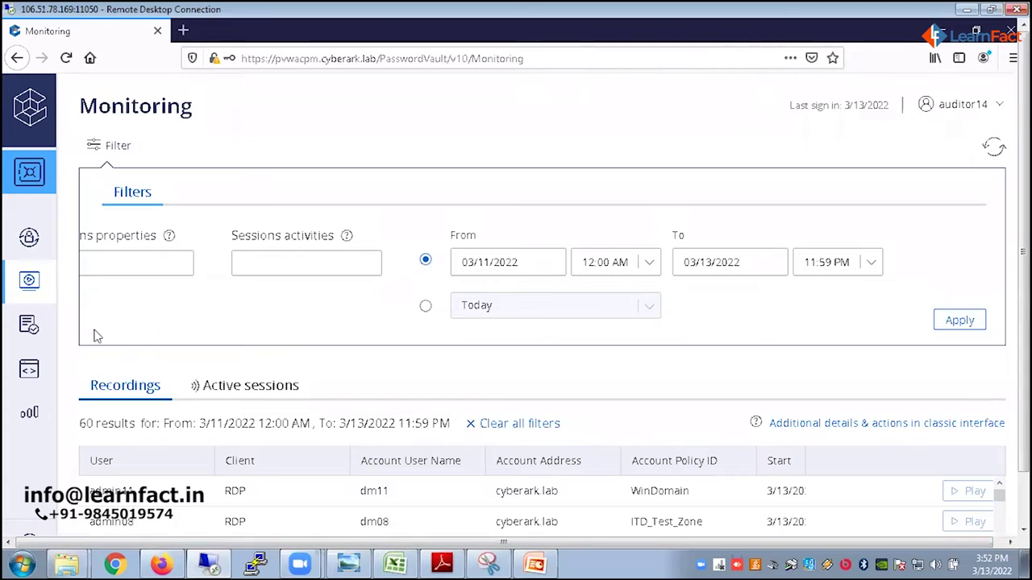
left_click(222, 286)
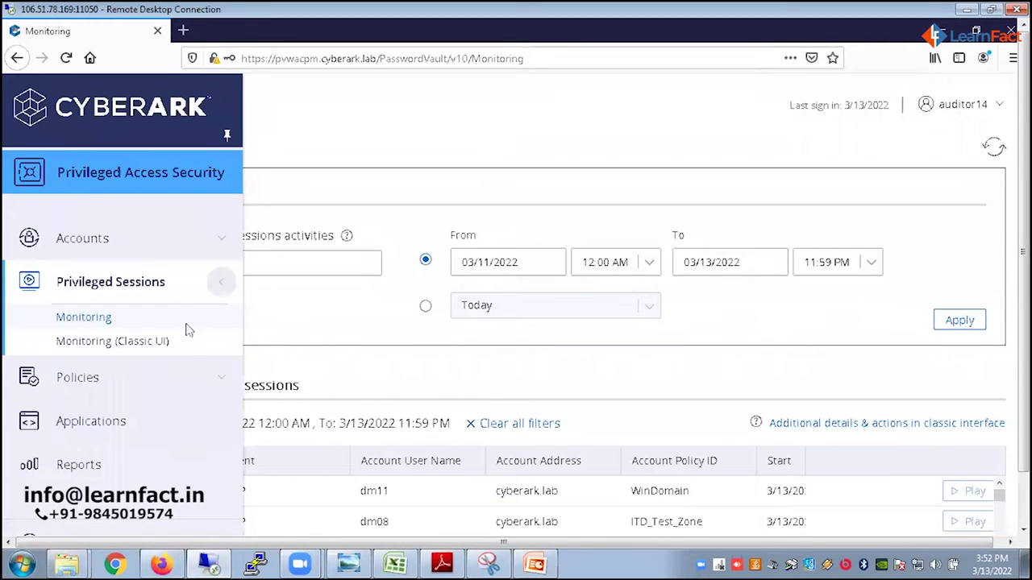
left_click(129, 347)
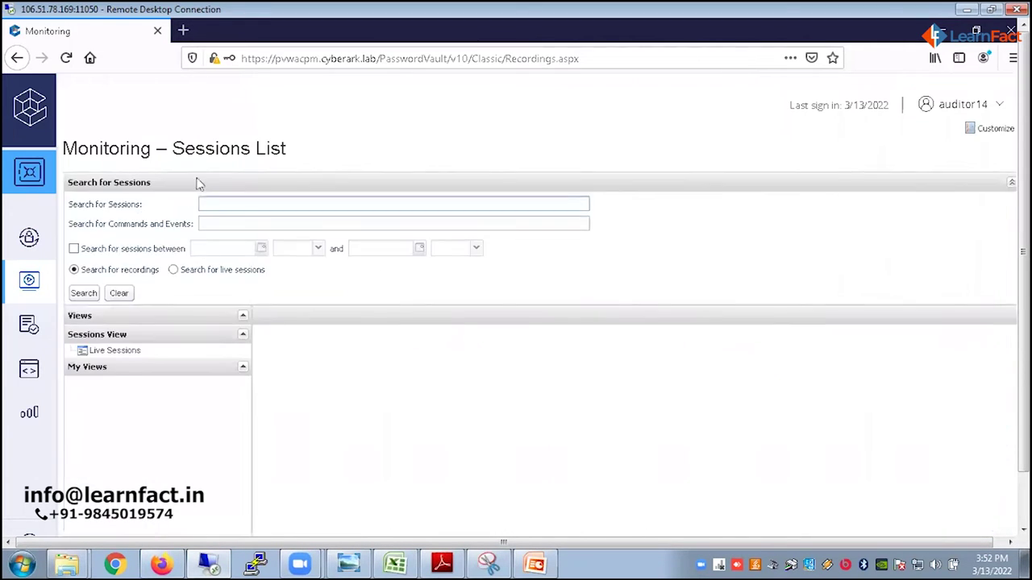
Search for all session recordings without any criteria, confirm the search, and look through the list
left_click(207, 207)
left_click(80, 295)
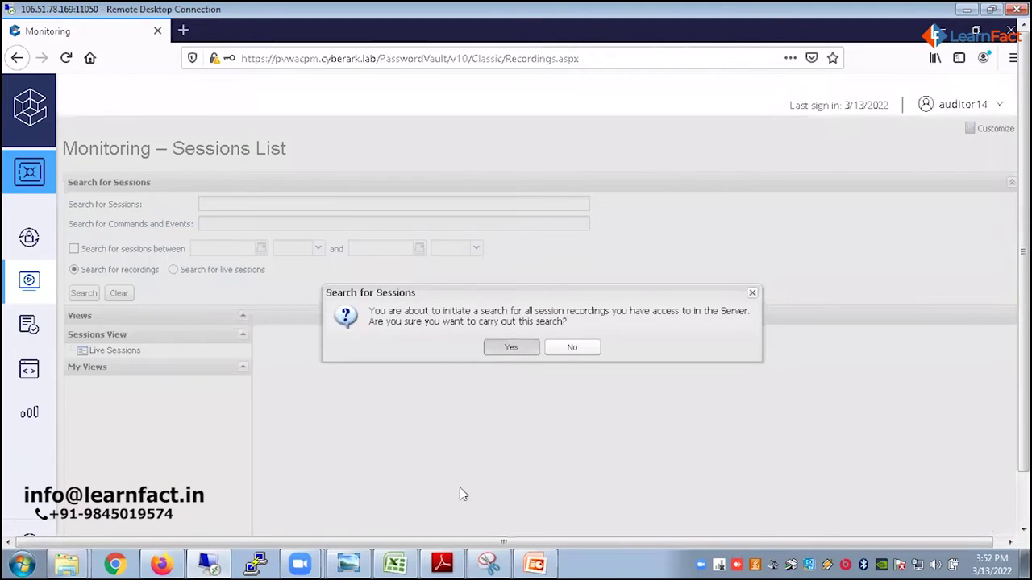
key("Return")
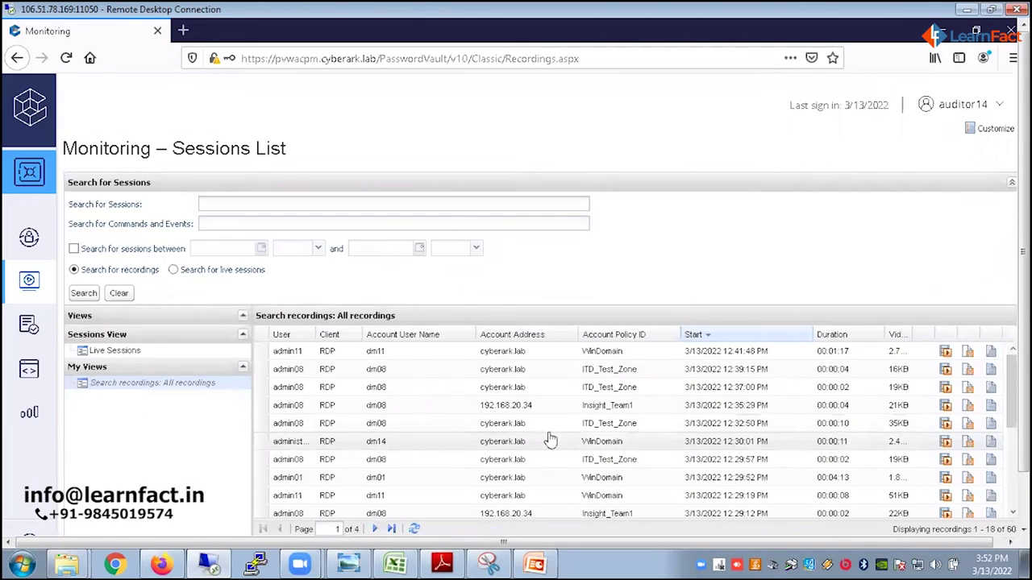
scroll(484, 399, "down", 5)
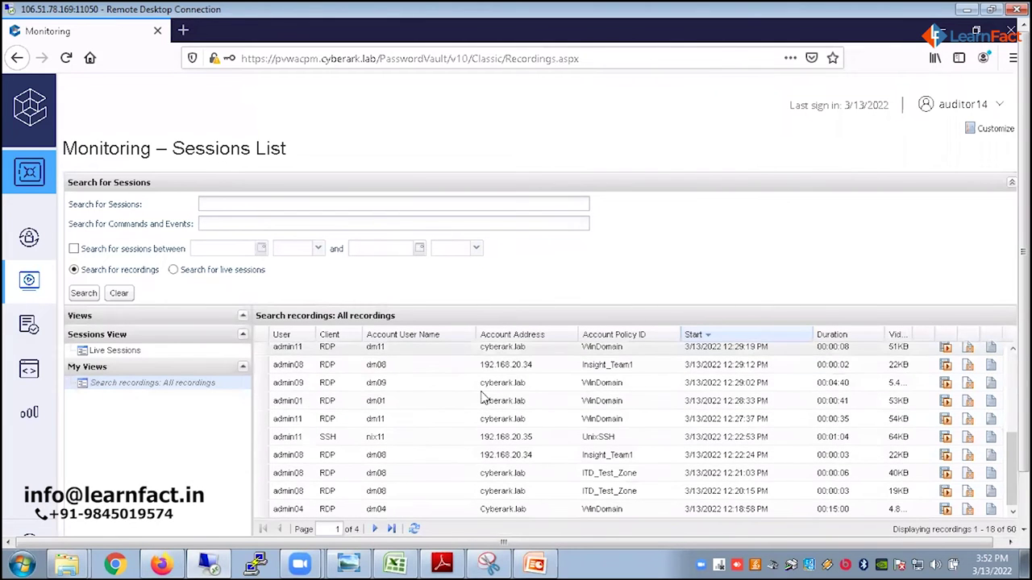
Search the session recordings for admin14
scroll(484, 397, "up", 5)
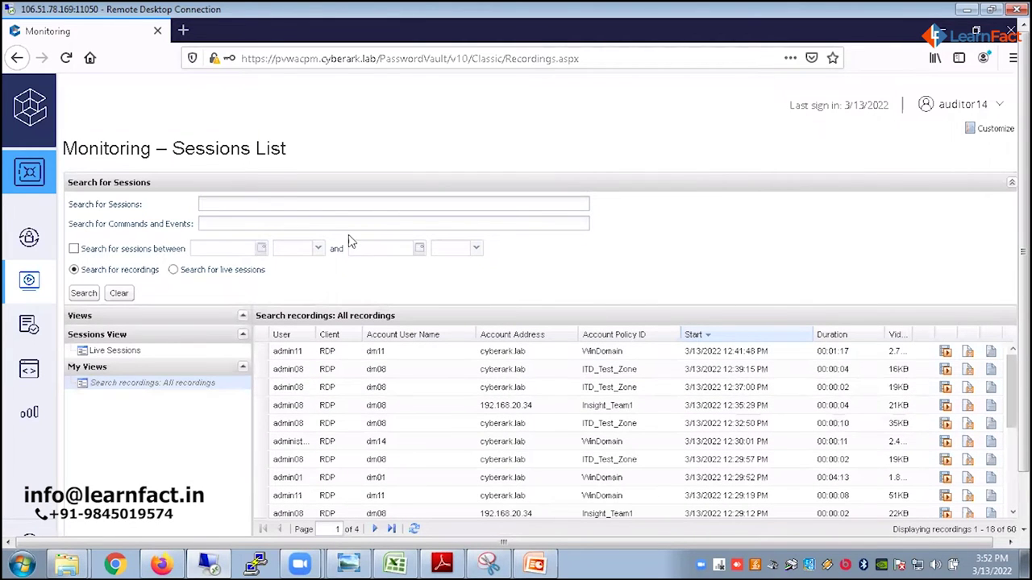
left_click(365, 206)
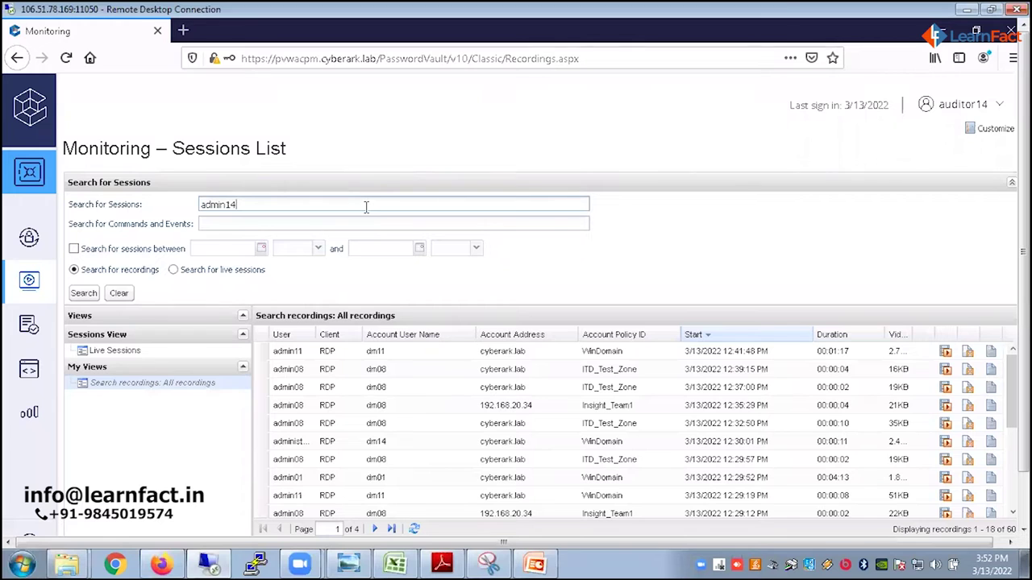
key("Return")
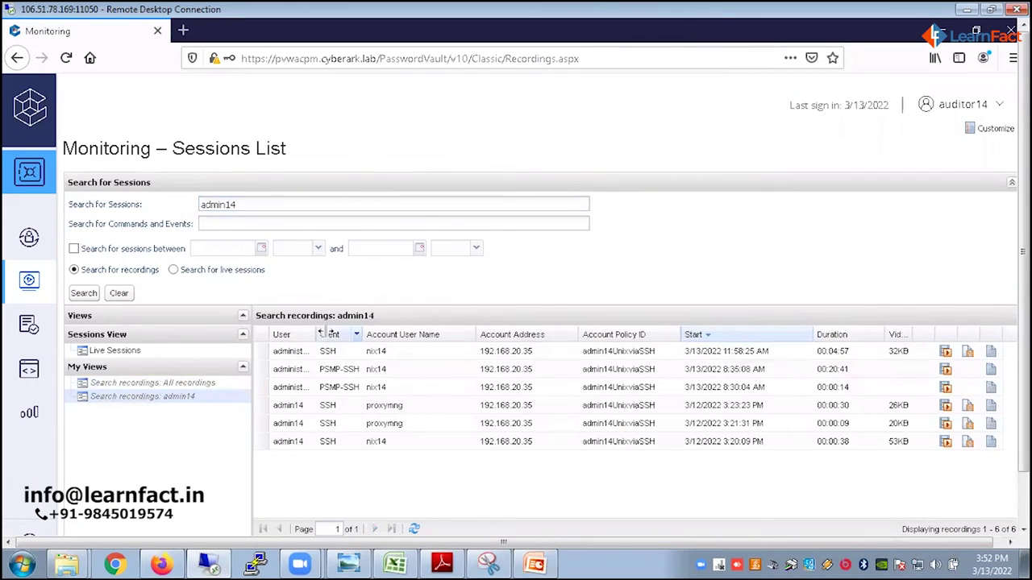
Widen the User column to show the full names and search the session recordings for admin01
left_click_drag(317, 334, 342, 337)
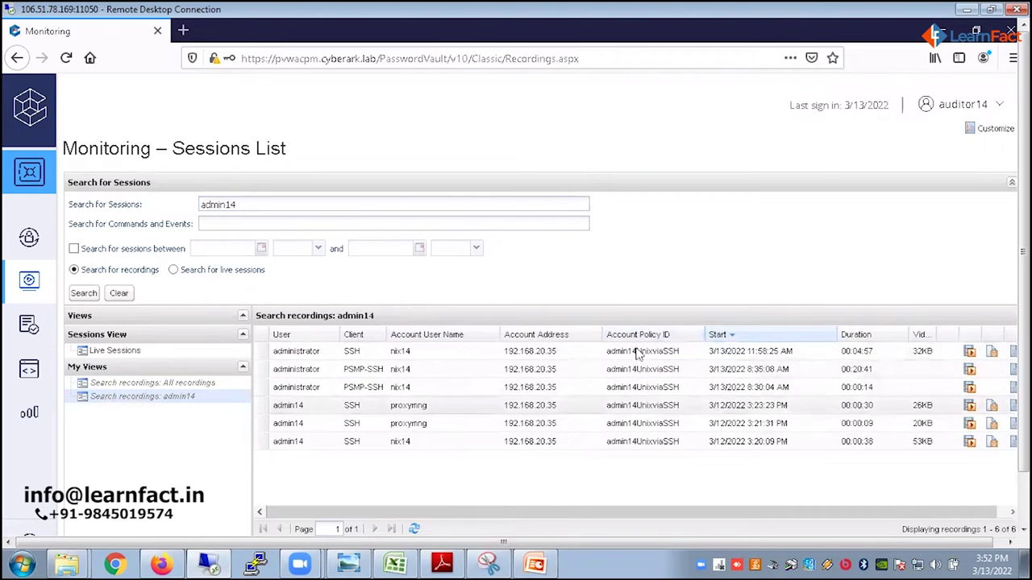
left_click(401, 206)
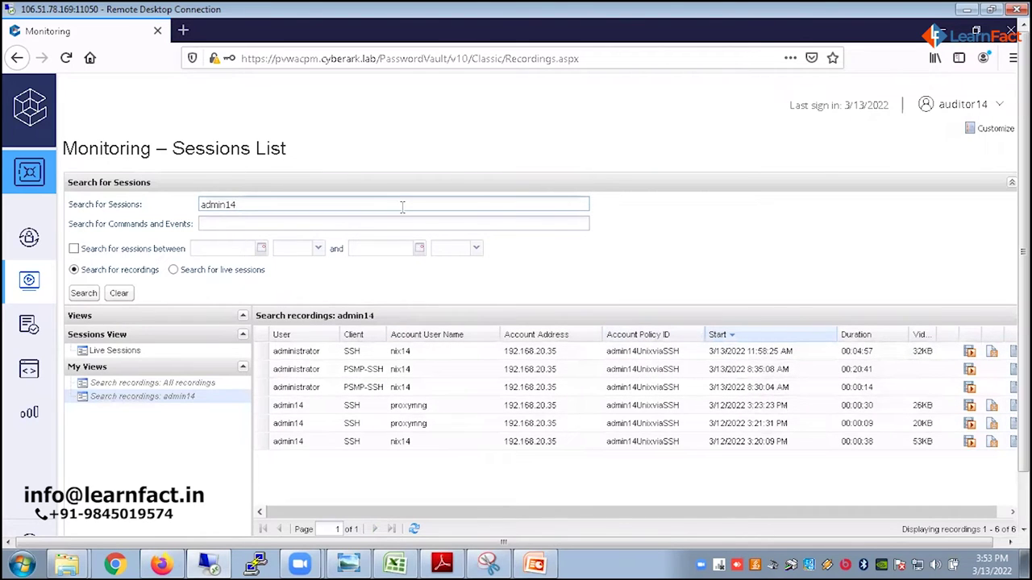
double_click(401, 206)
key("BackSpace")
key("Return")
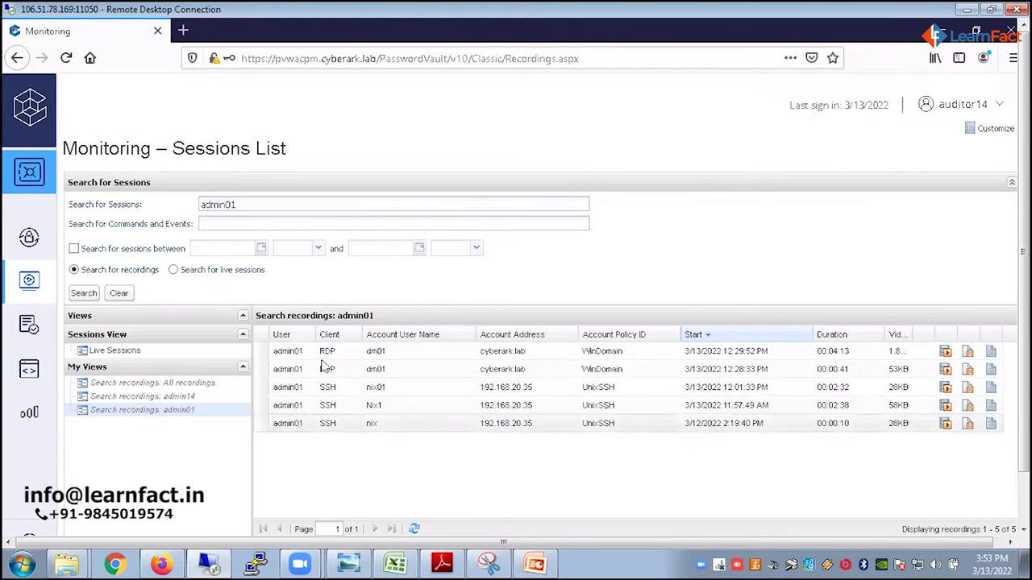
Narrow the recordings search to admin01 ssh
left_click(258, 204)
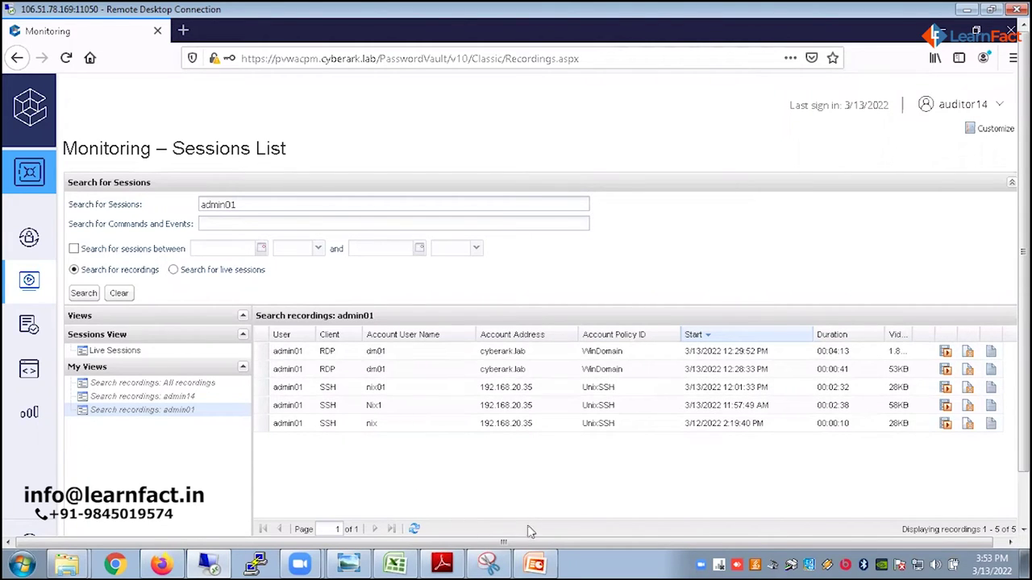
left_click(360, 203)
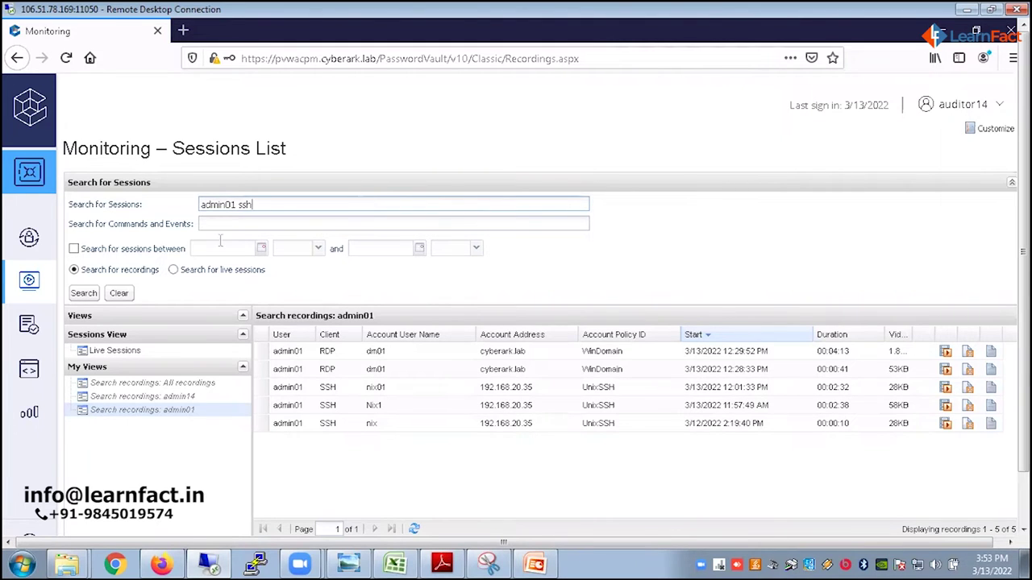
left_click(94, 294)
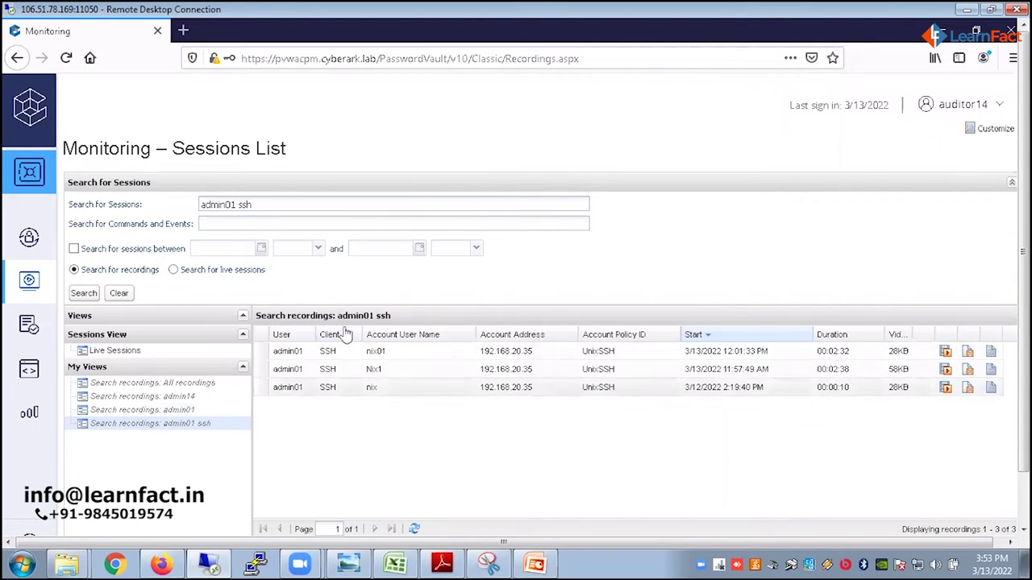
Try to play the recording of admin01's SSH session on the Nix1 account
left_click(273, 203)
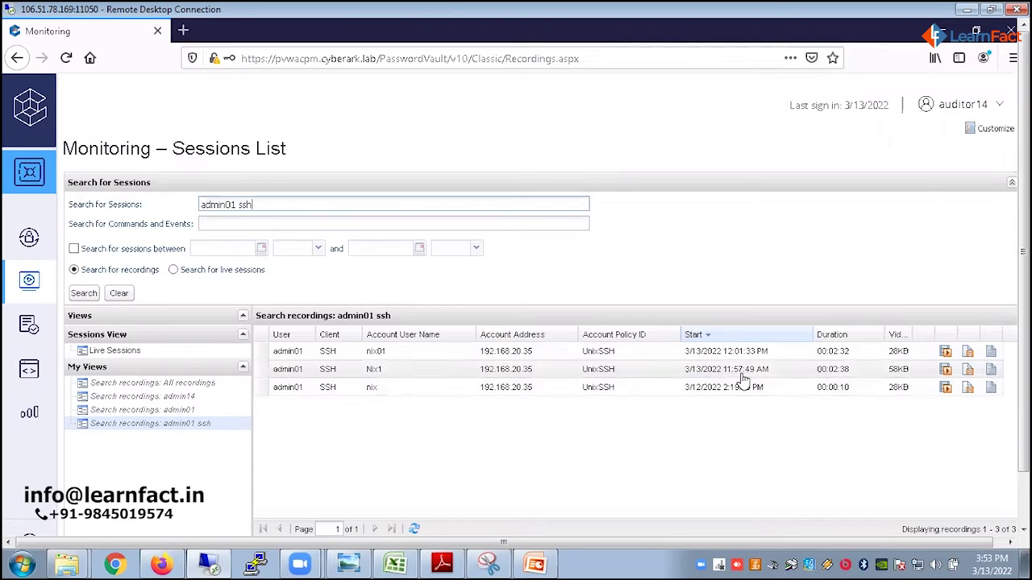
left_click(945, 370)
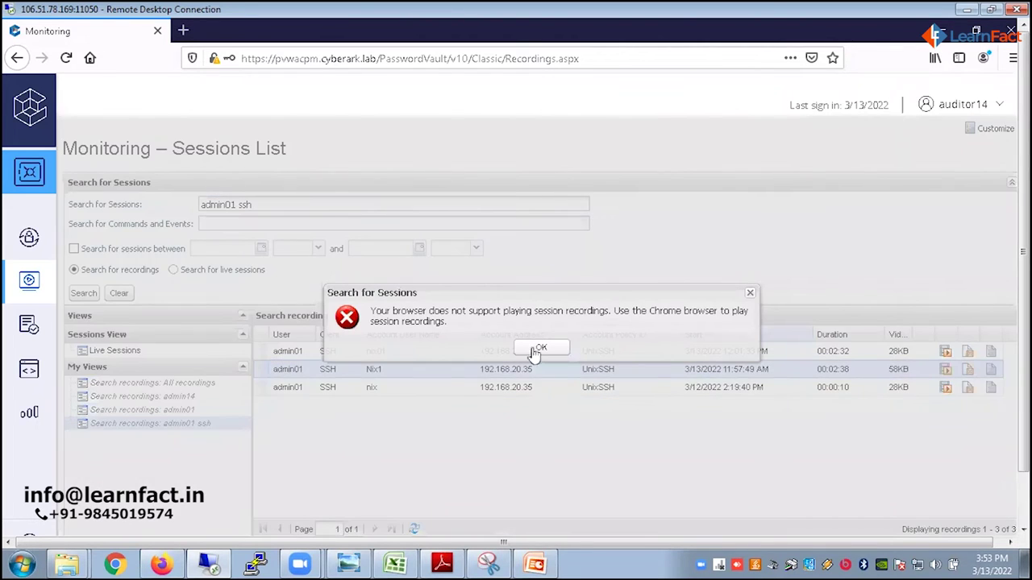
left_click(540, 351)
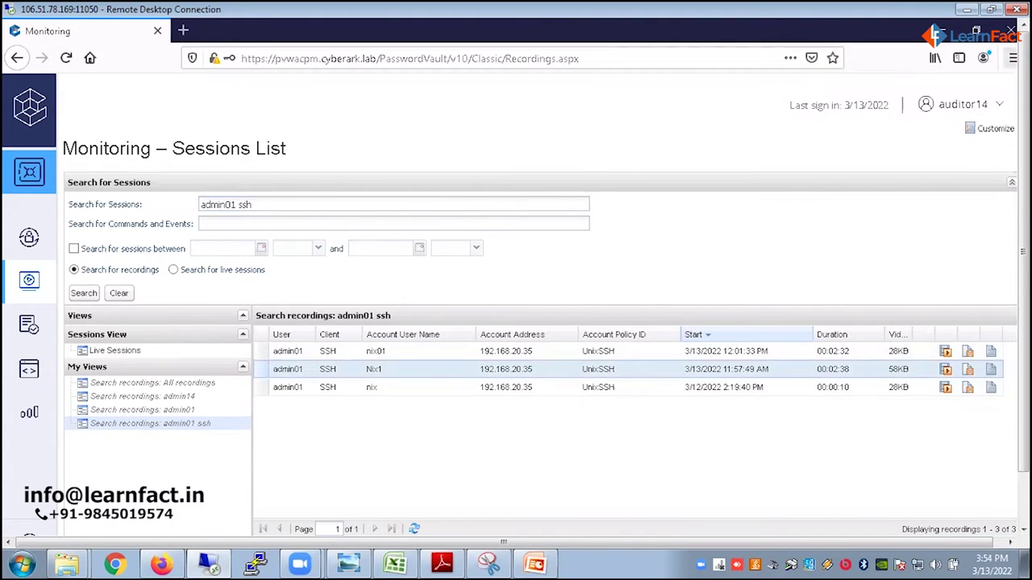
Sign out of the Password Vault in Firefox and return to the remote desktop
left_click(1013, 58)
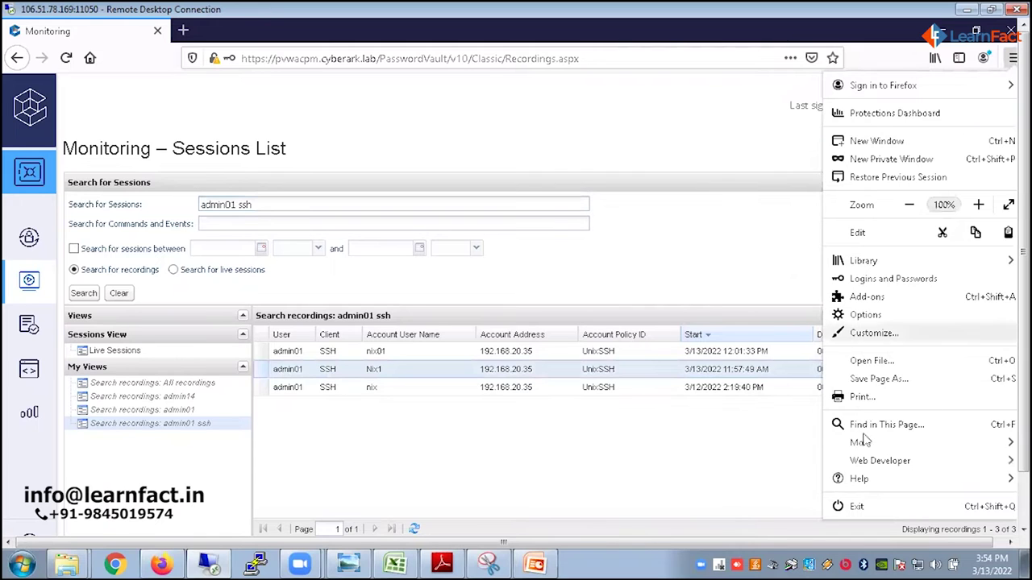
key("Escape")
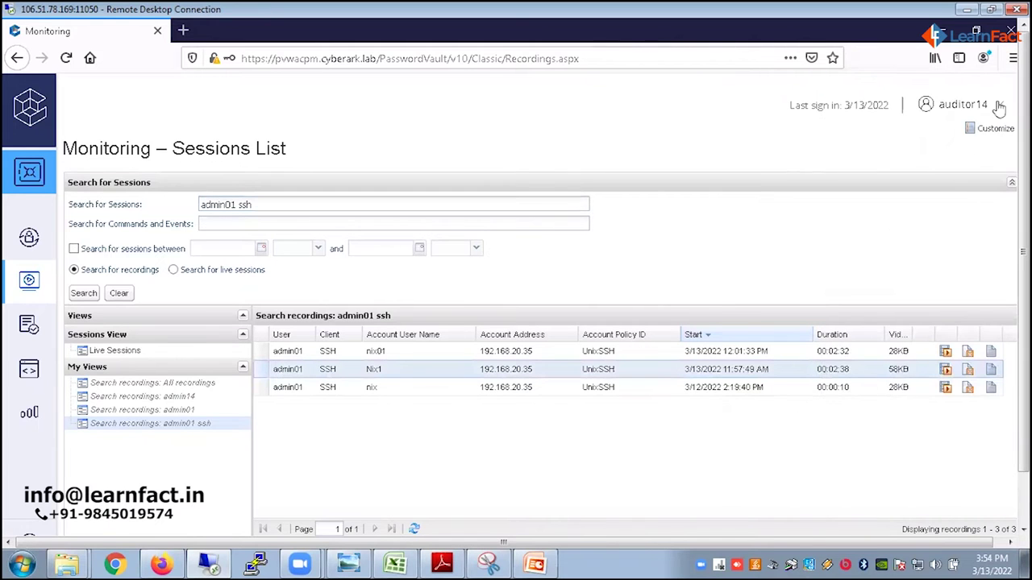
left_click(997, 107)
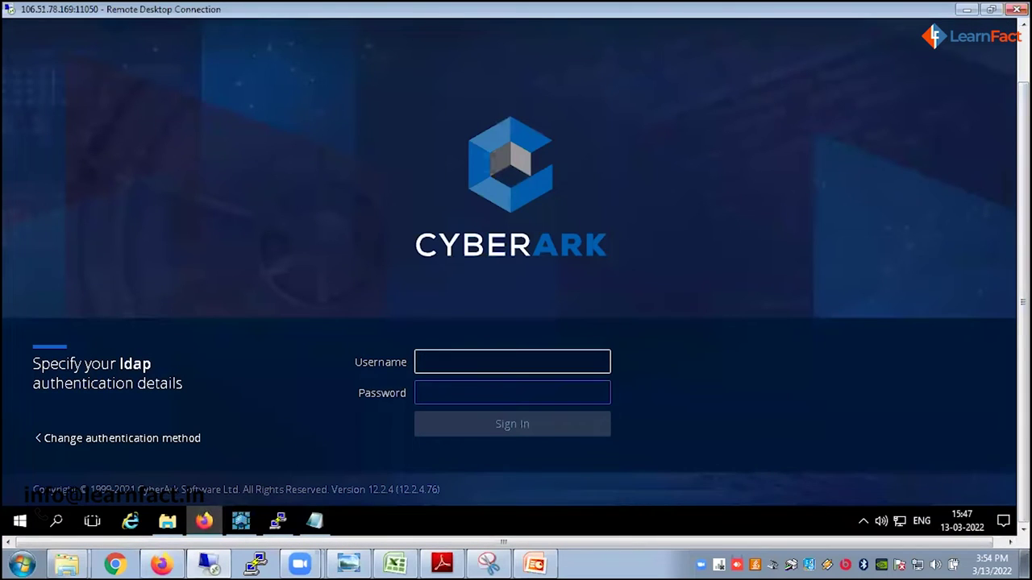
key("alt+F4")
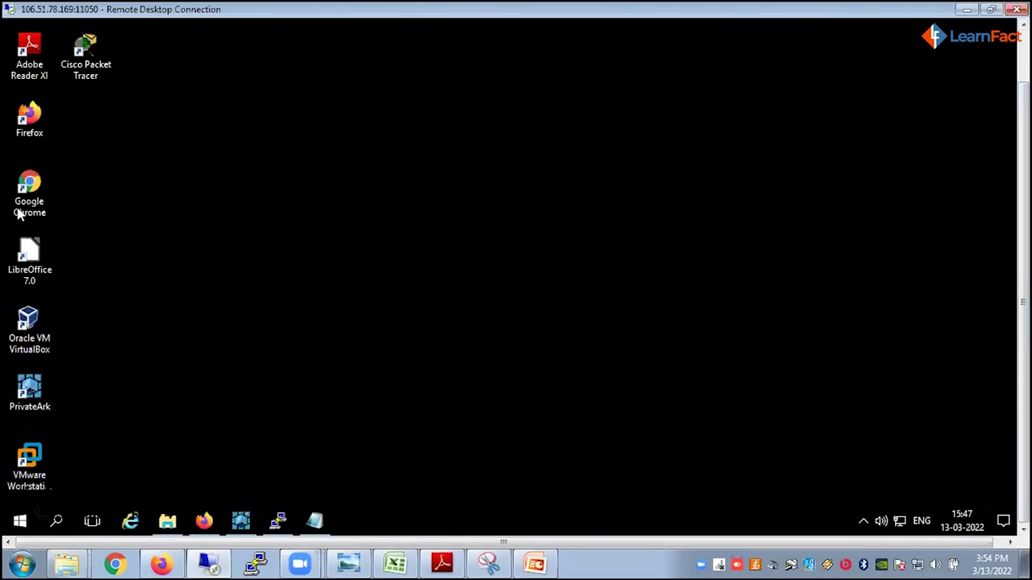
double_click(45, 223)
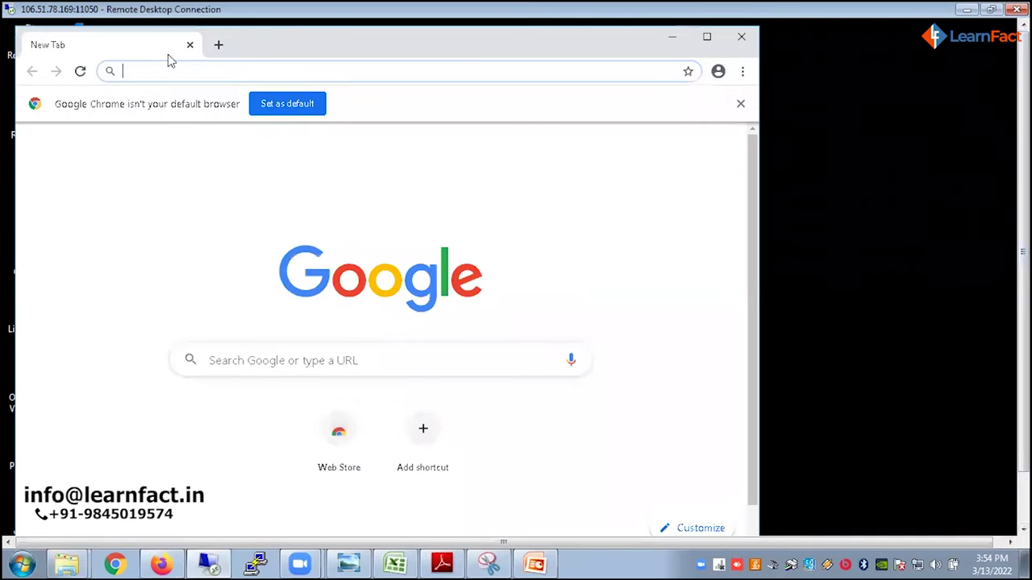
double_click(245, 45)
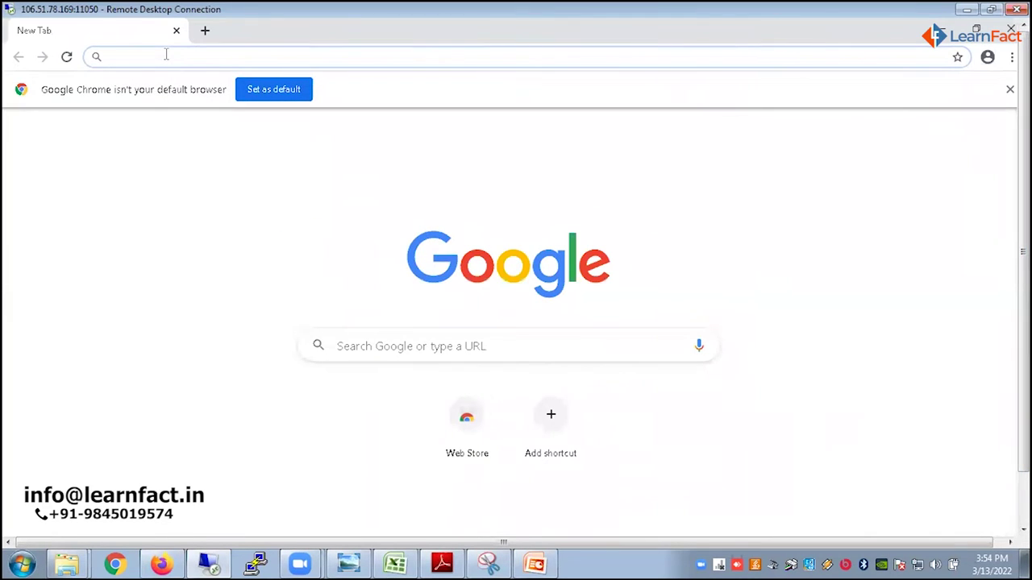
type("https")
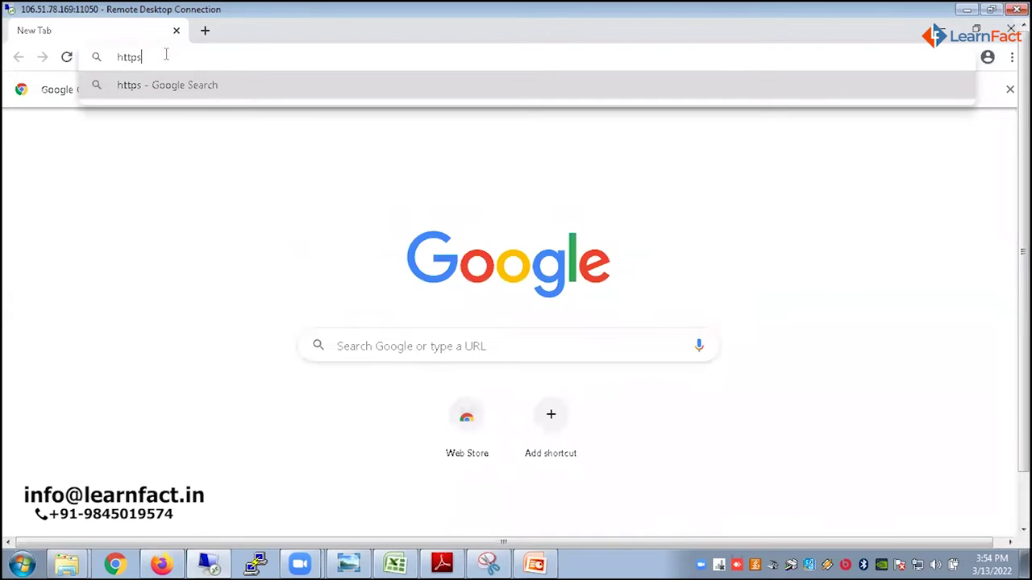
type("://pvwa")
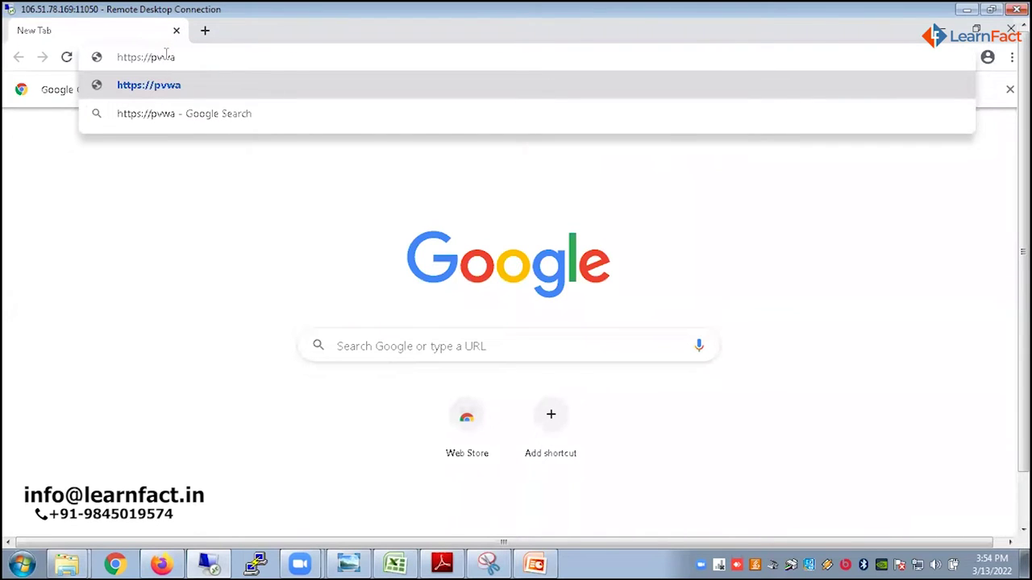
type("cpm.cyberark")
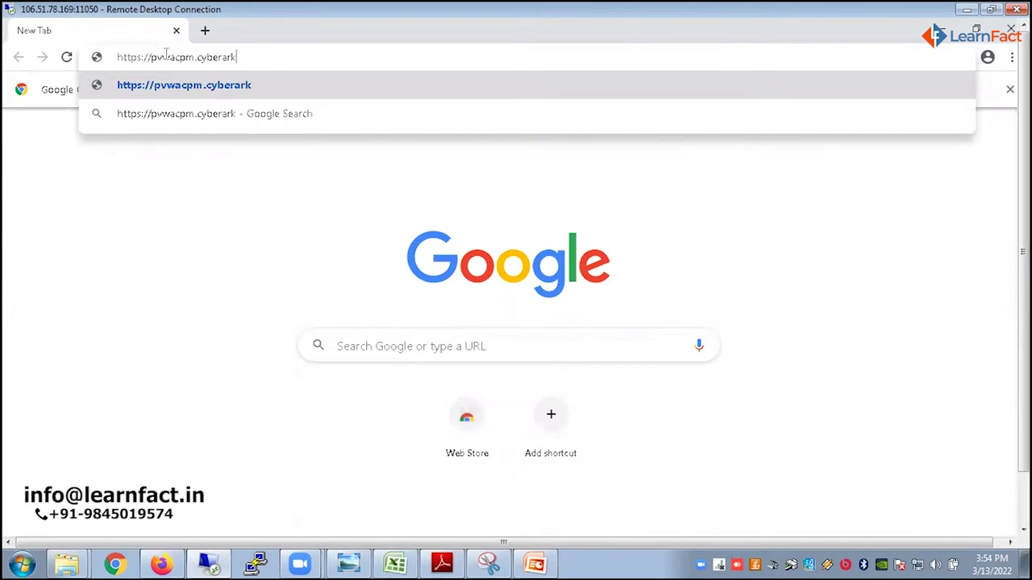
type(".lab/pas")
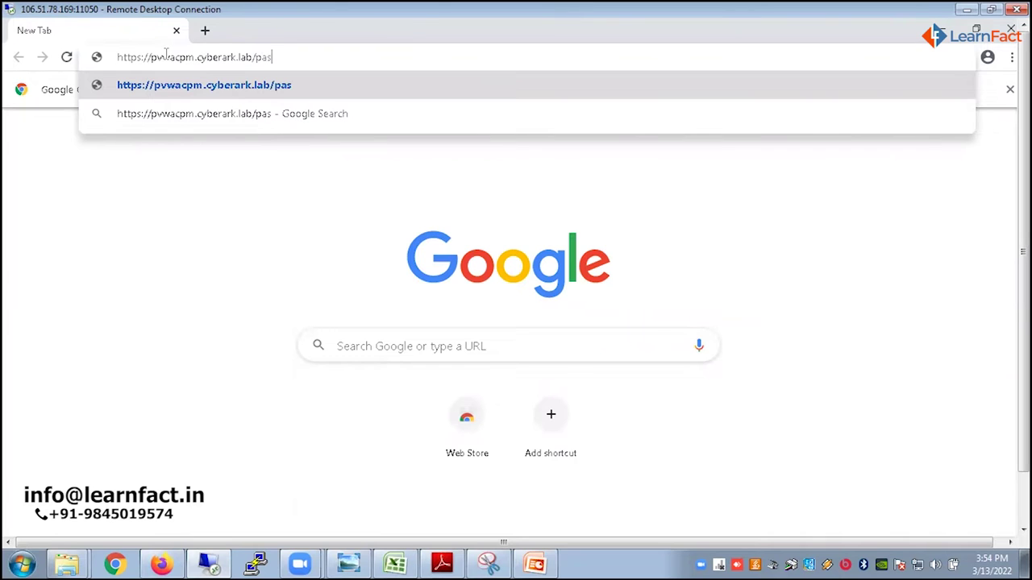
type("swordvault")
key("Return")
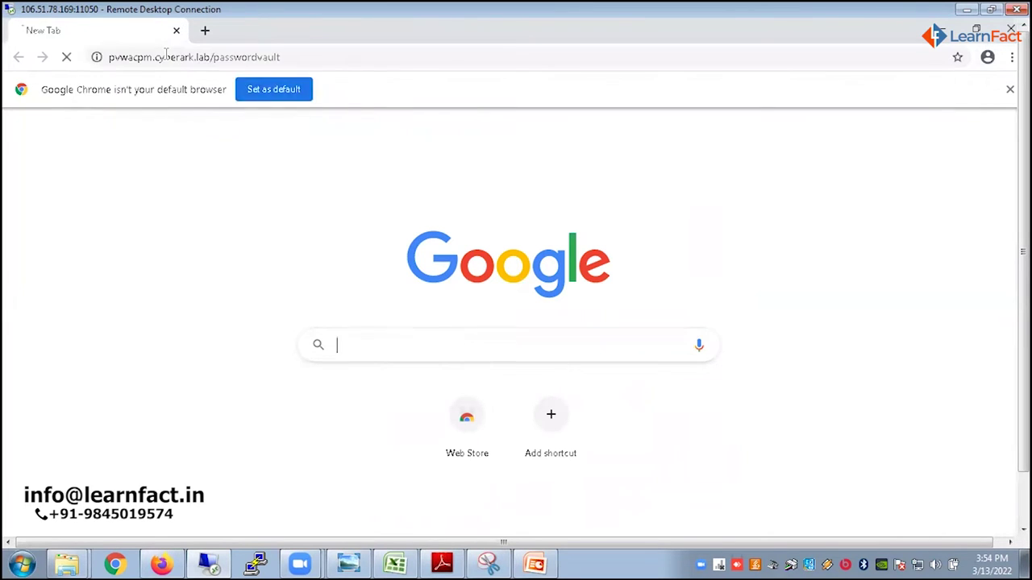
left_click(332, 375)
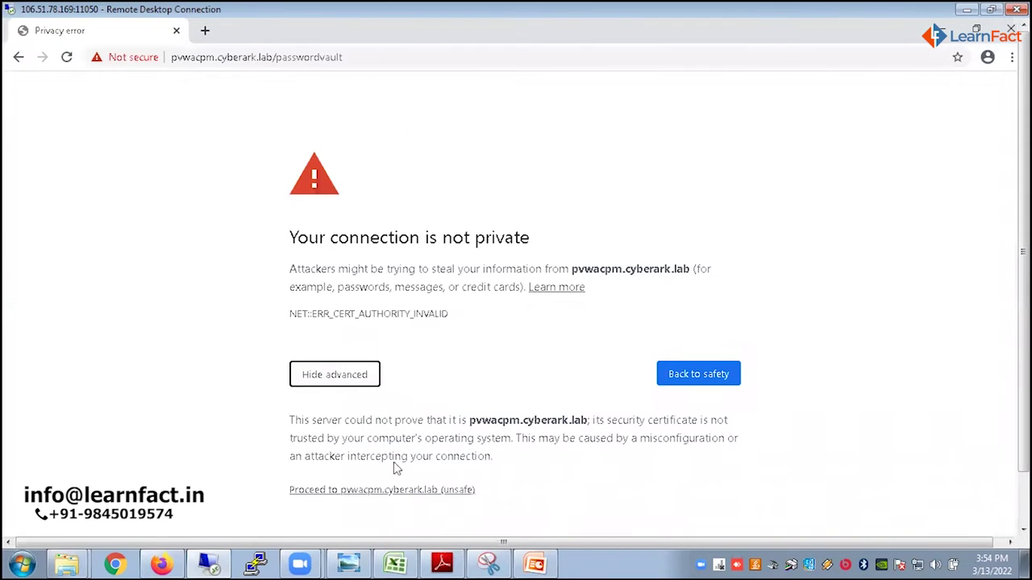
left_click(397, 492)
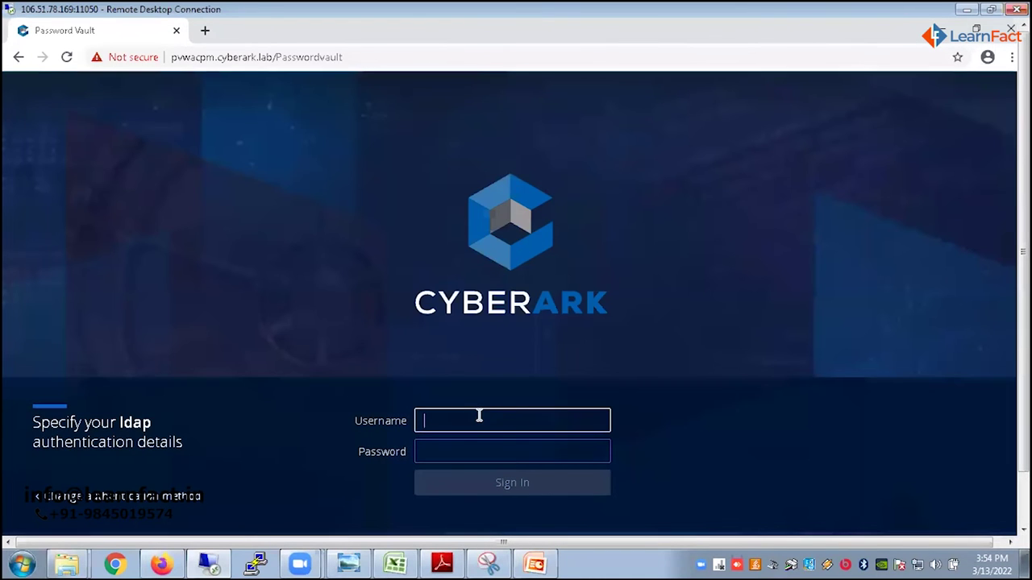
Sign in to the Password Vault as auditor14 with the account password
type("auditor14")
key("Tab")
type("C")
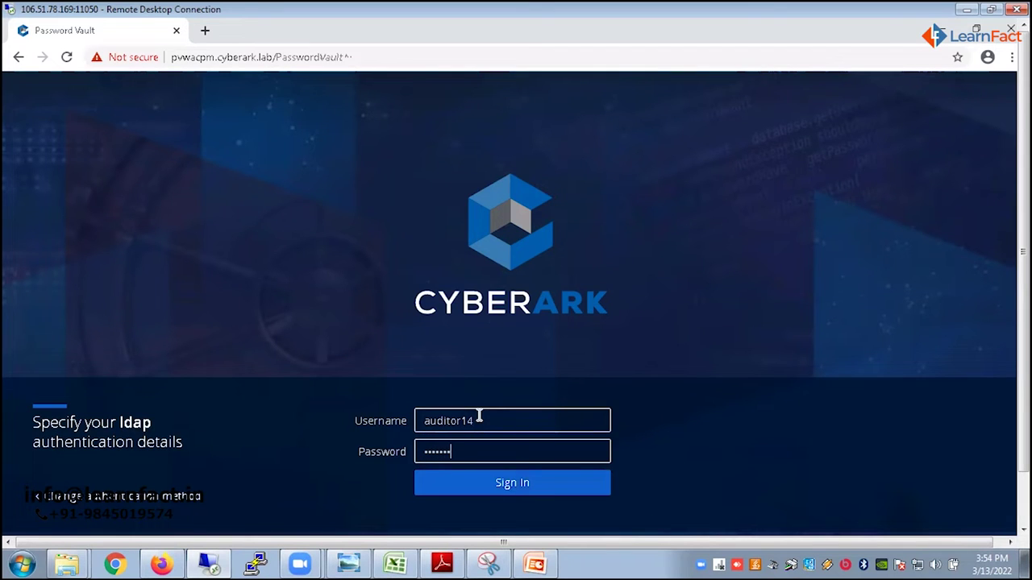
key("Return")
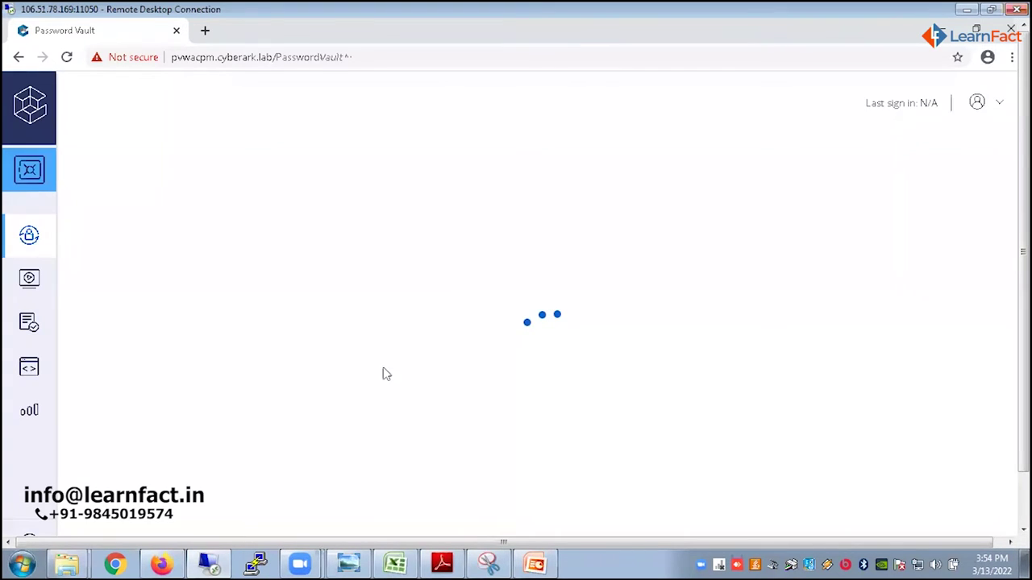
Open the session monitoring page and search the session recordings for admin01 ssh
left_click(21, 286)
left_click(93, 314)
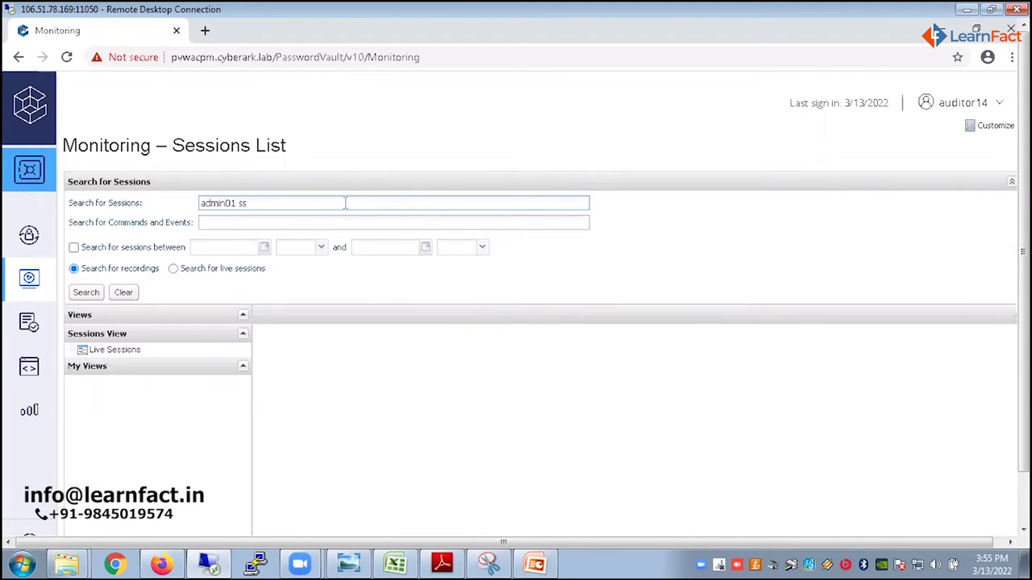
key("Return")
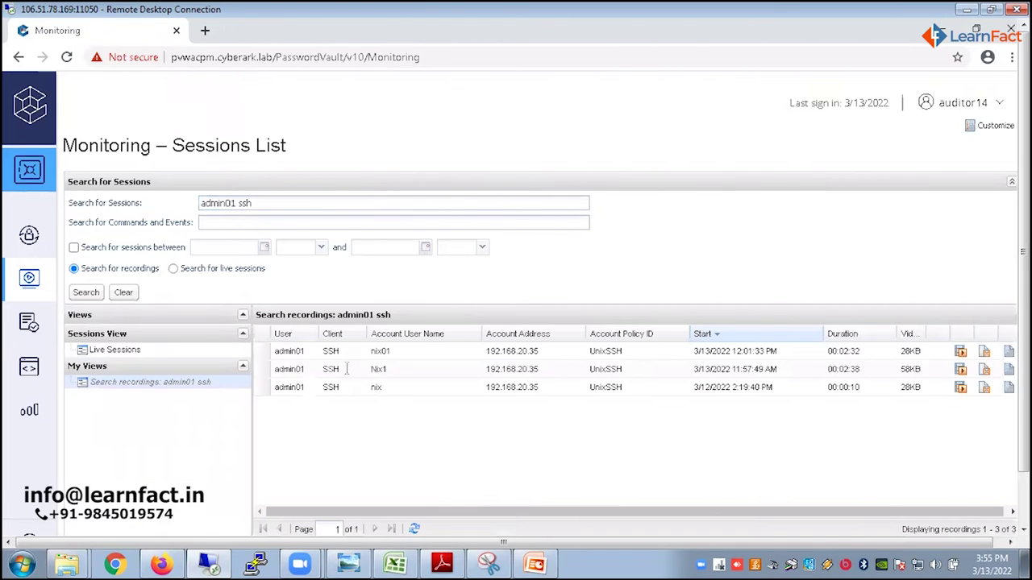
Play the recording of admin01's nix01 session and skip ahead through its timeline to the end
left_click(960, 353)
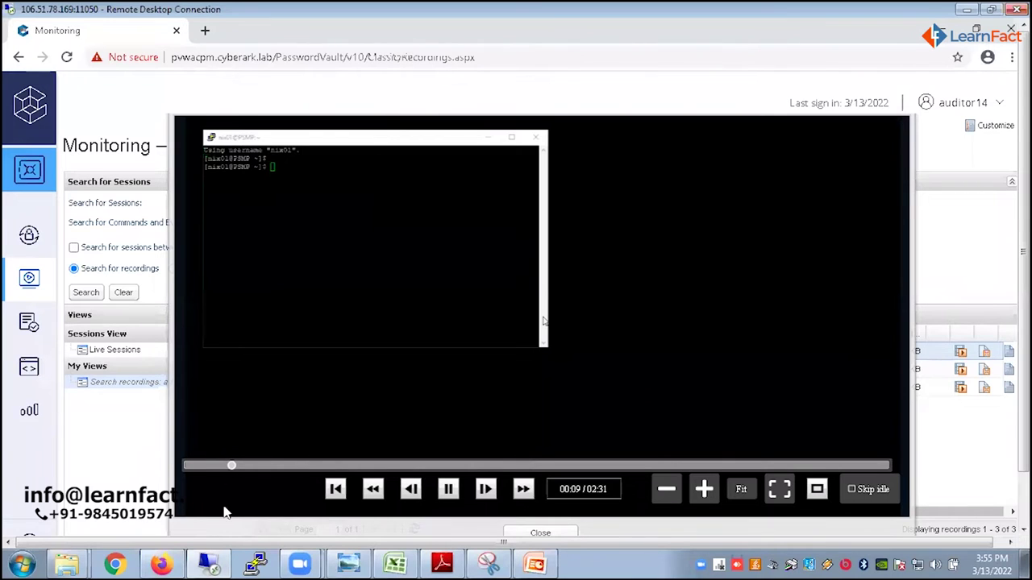
left_click(335, 467)
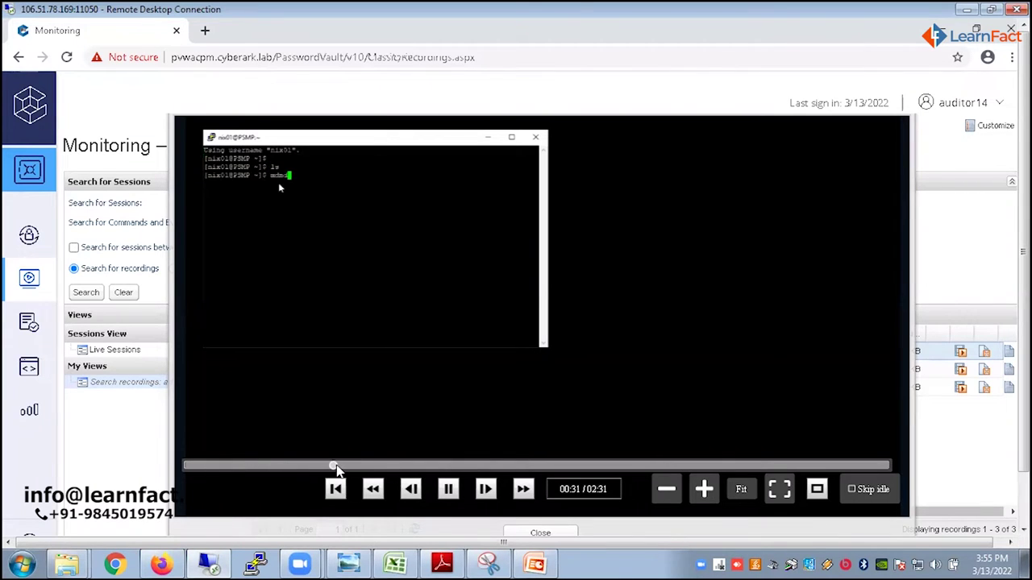
left_click(460, 468)
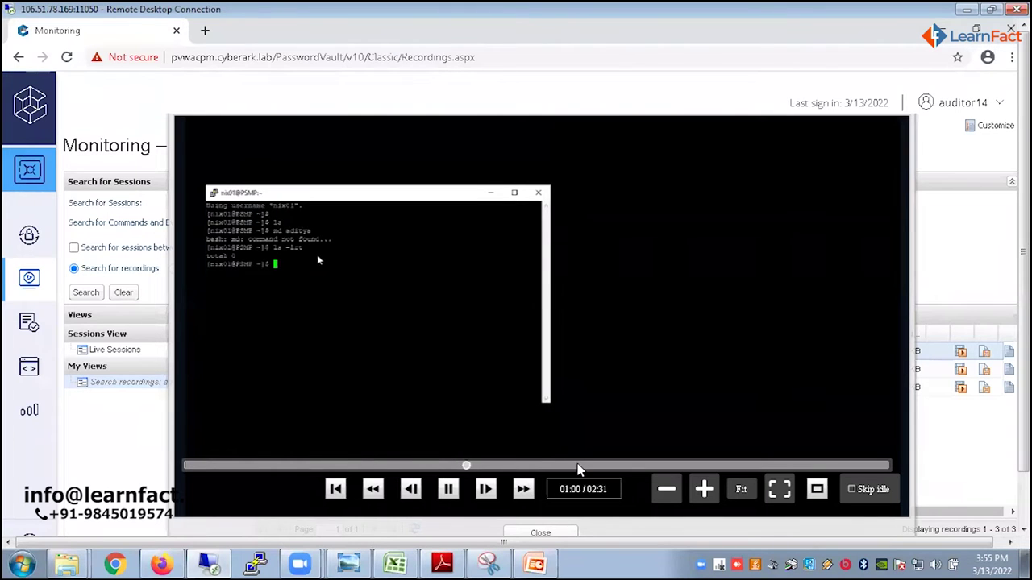
left_click(577, 468)
left_click(771, 467)
left_click(852, 466)
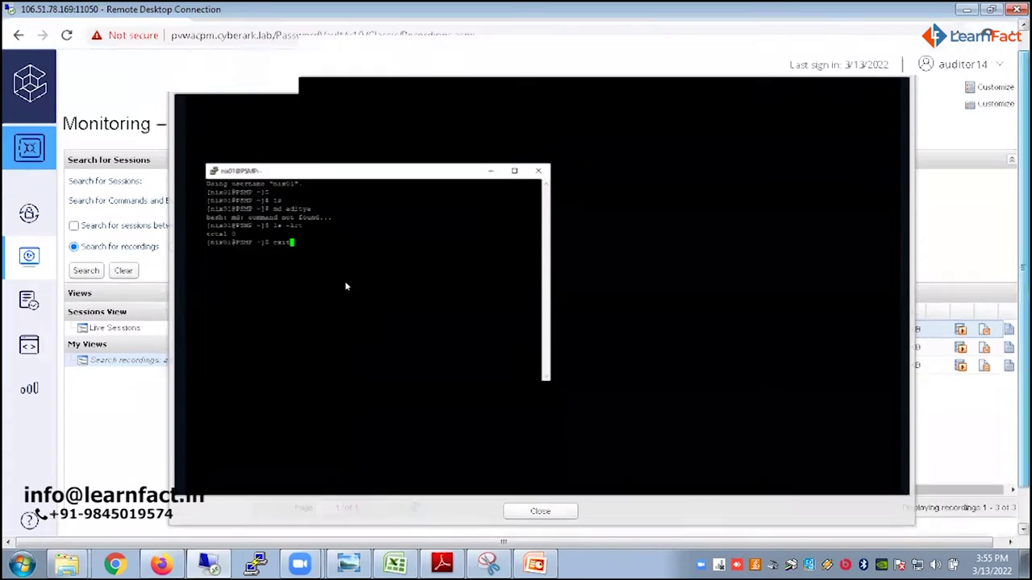
View the nix01 session recording in full screen, and restore the player to its normal size
key("F11")
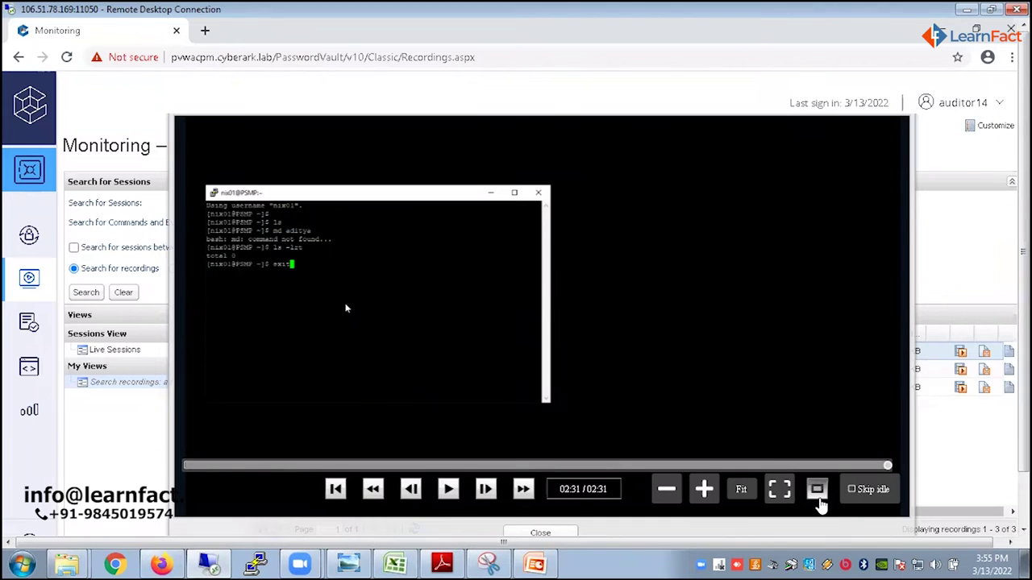
left_click(816, 490)
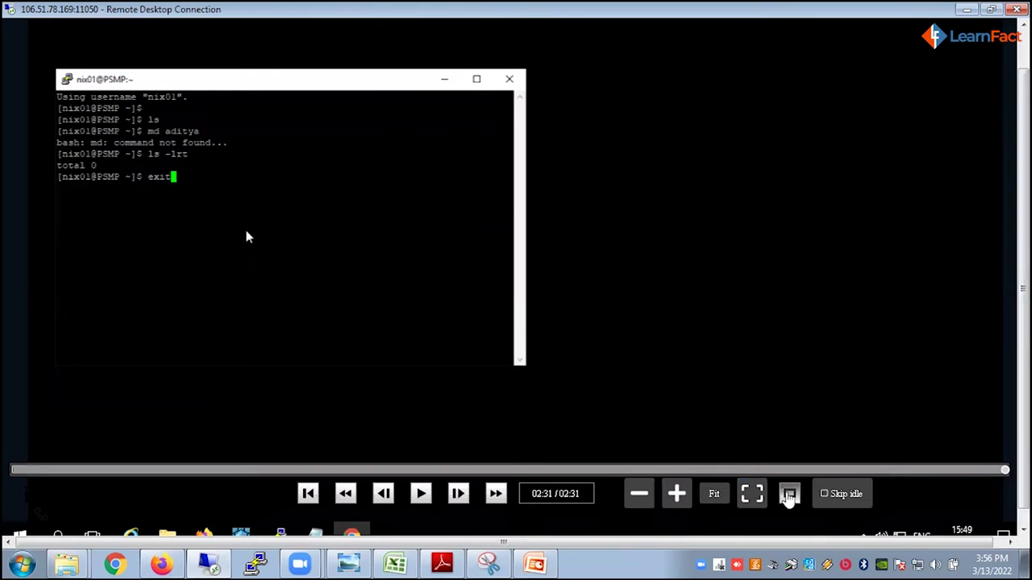
left_click(789, 493)
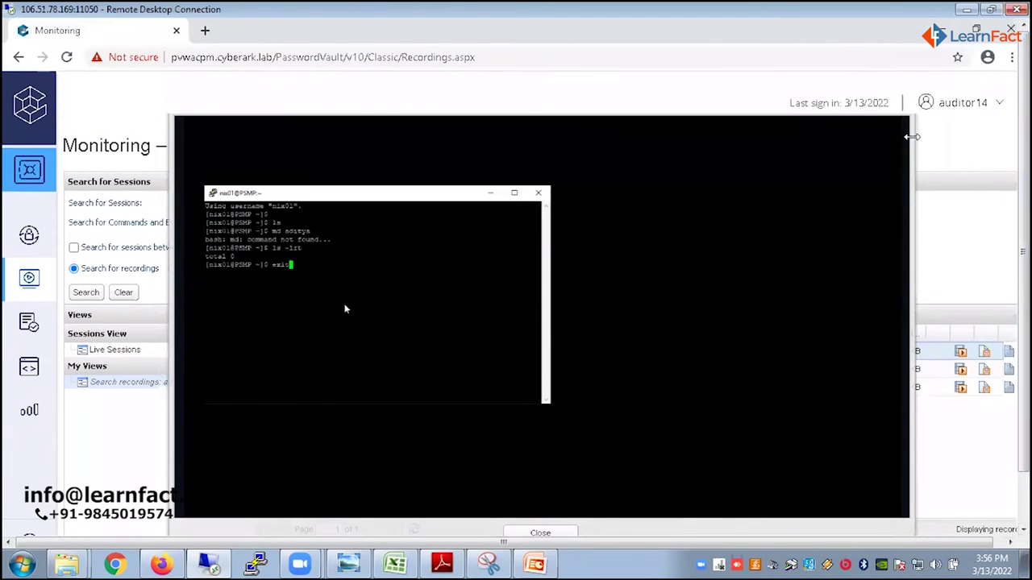
Narrow the recording player, and reload the sessions page to dismiss it
left_click_drag(911, 137, 860, 189)
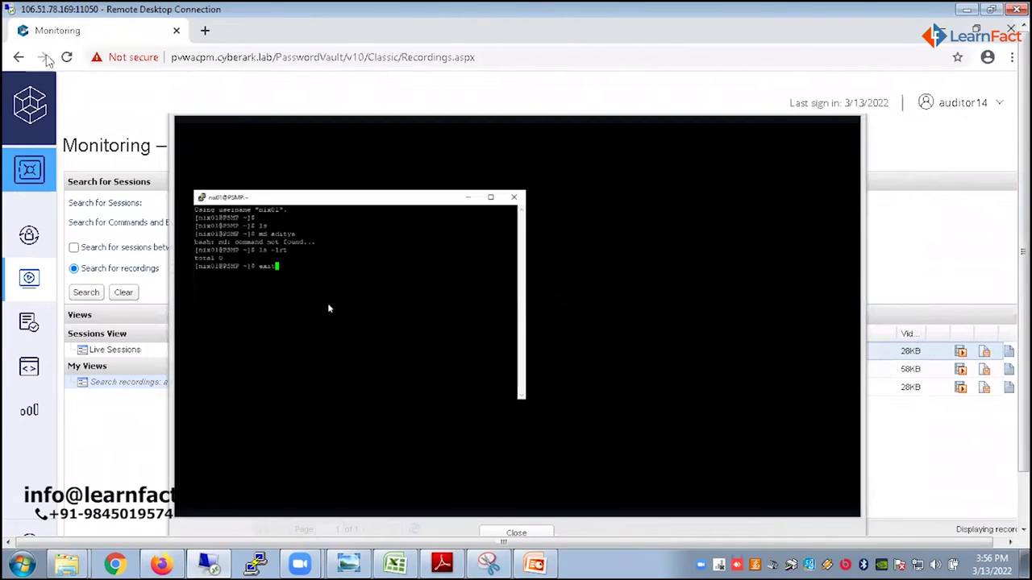
left_click(67, 57)
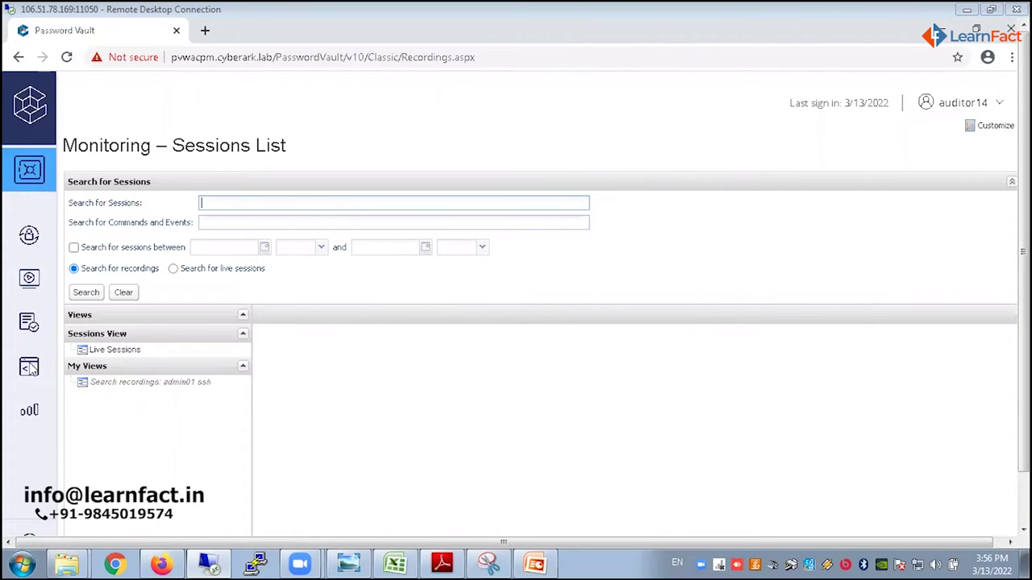
View the safes under the access control policies, and start a new Privileged Accounts Inventory report from the reports page
left_click(27, 324)
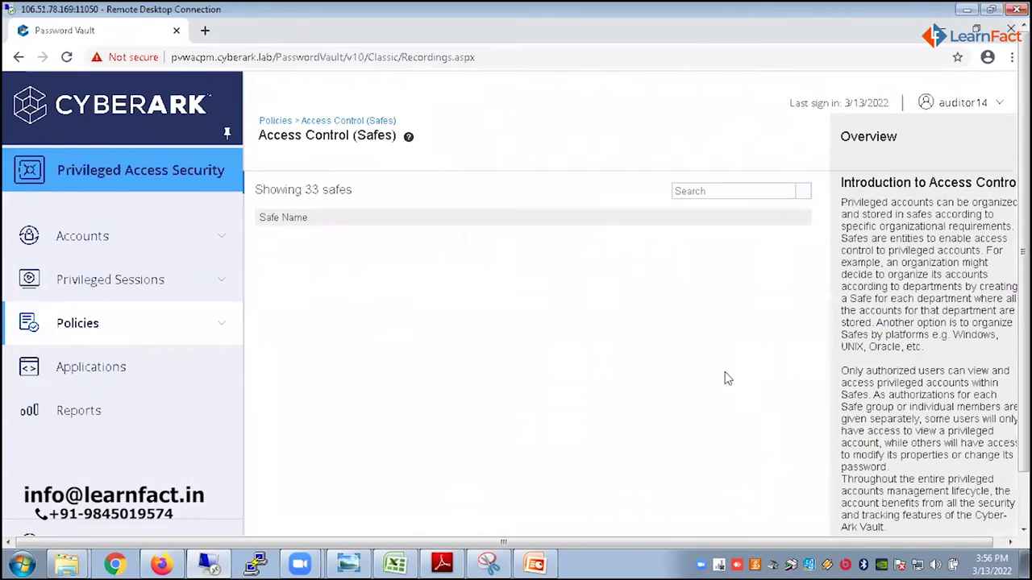
mouse_move(39, 372)
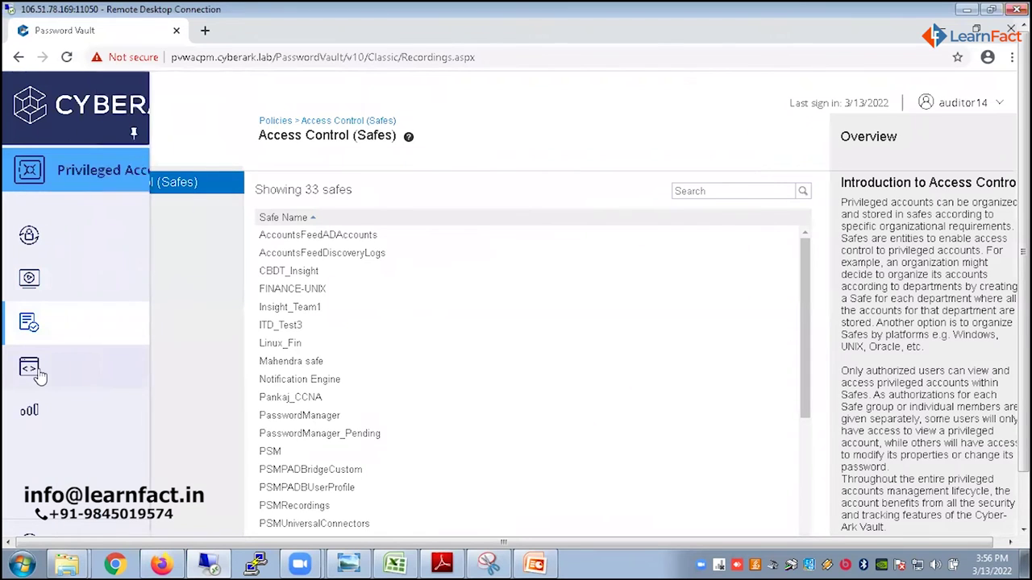
left_click(73, 415)
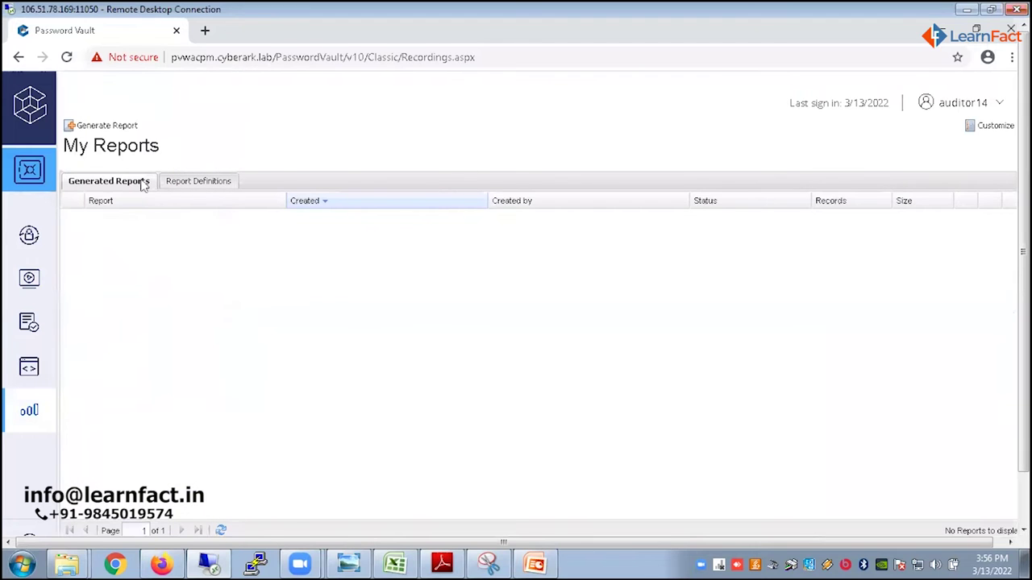
left_click(84, 129)
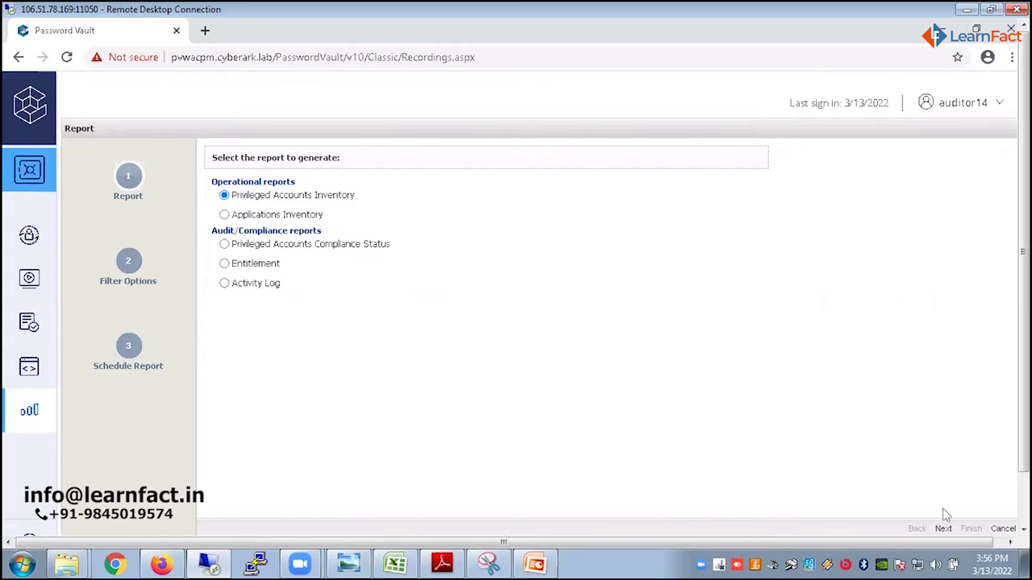
left_click(945, 526)
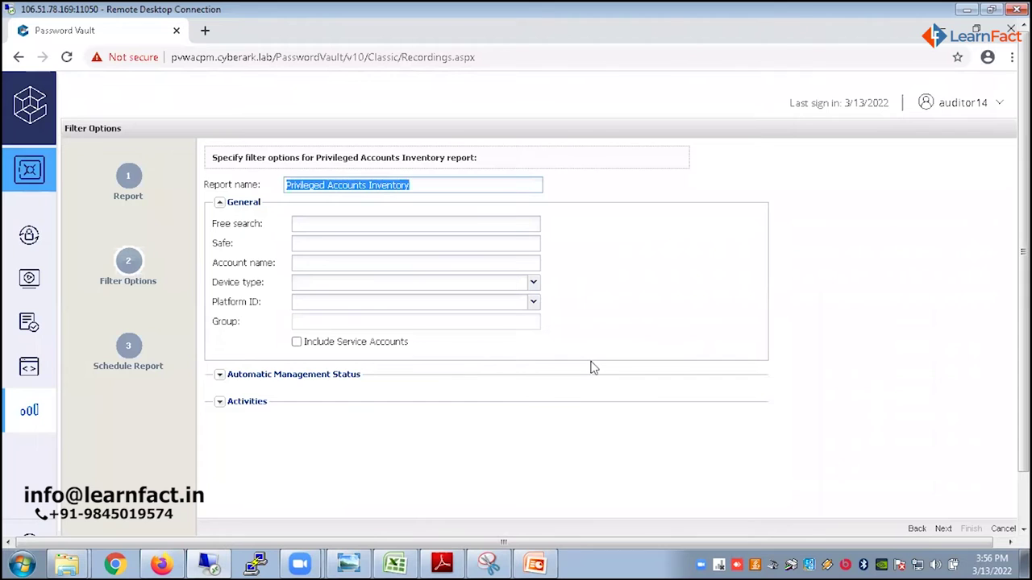
Name the report Inventory-auditor14
key("BackSpace")
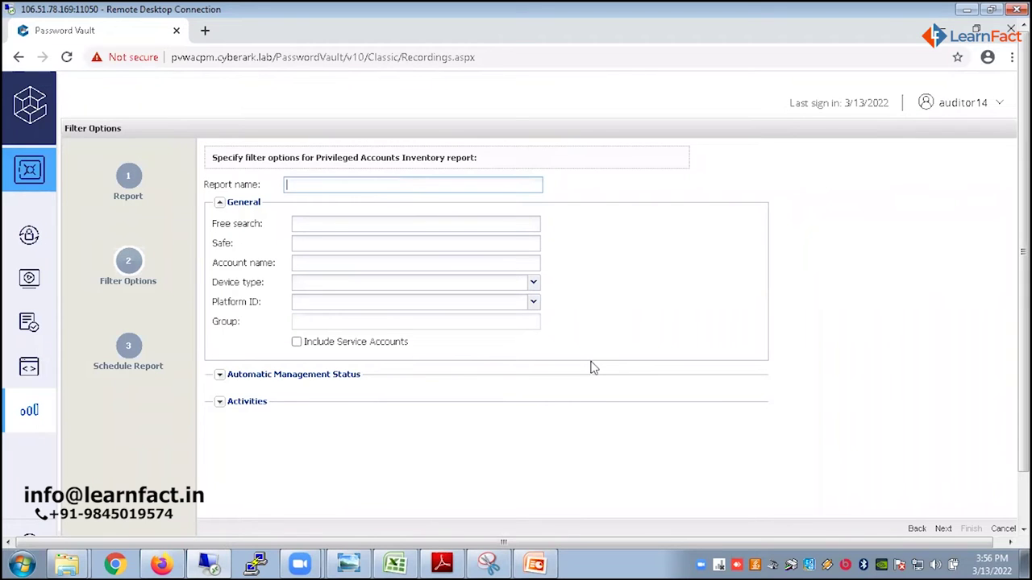
type("Inventory-au")
type("ditor14")
Examine the report's general filter fields, platform ID choices, and the Automatic Management Status and Activities filter options
left_click(339, 246)
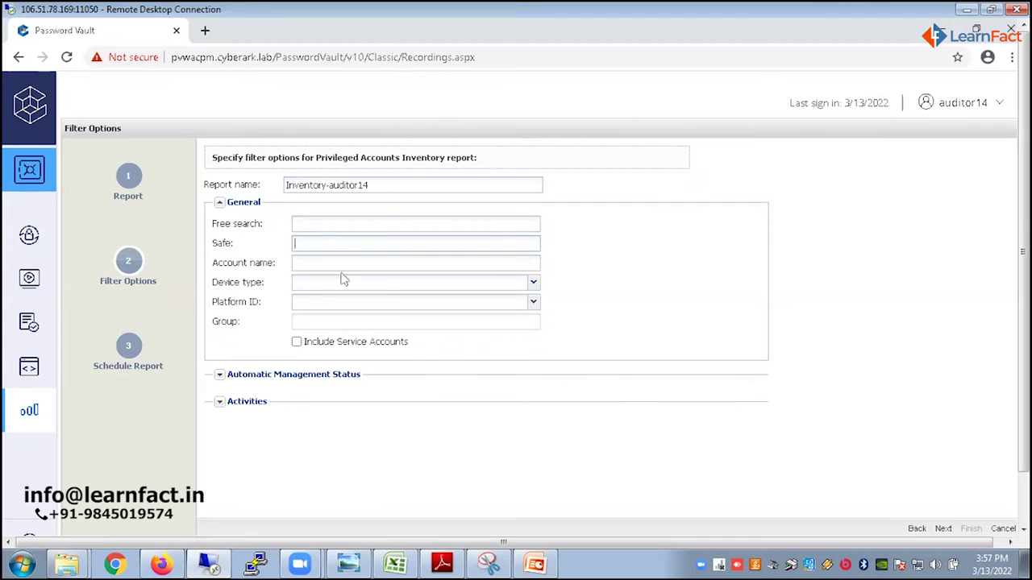
left_click(343, 264)
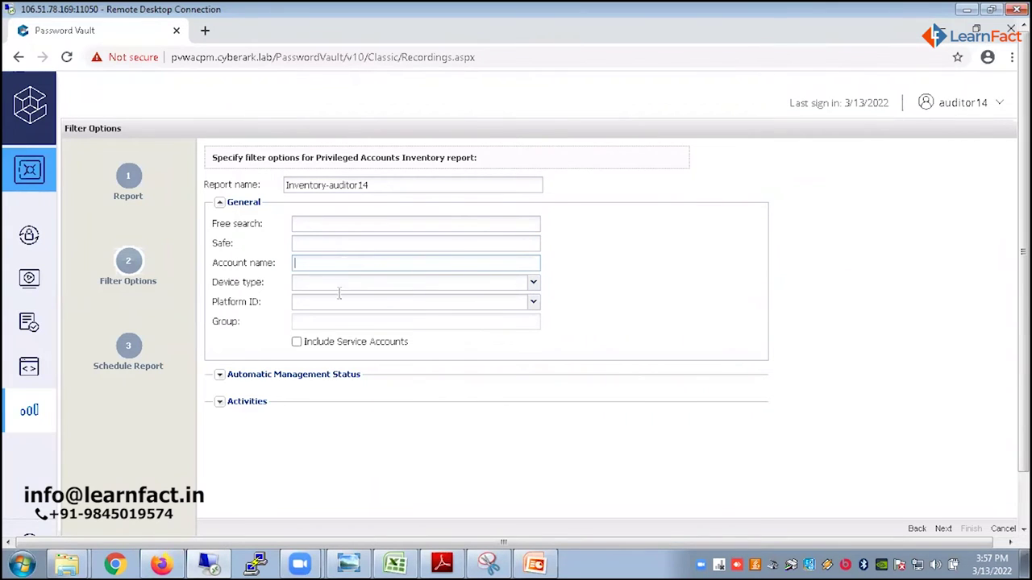
left_click(532, 304)
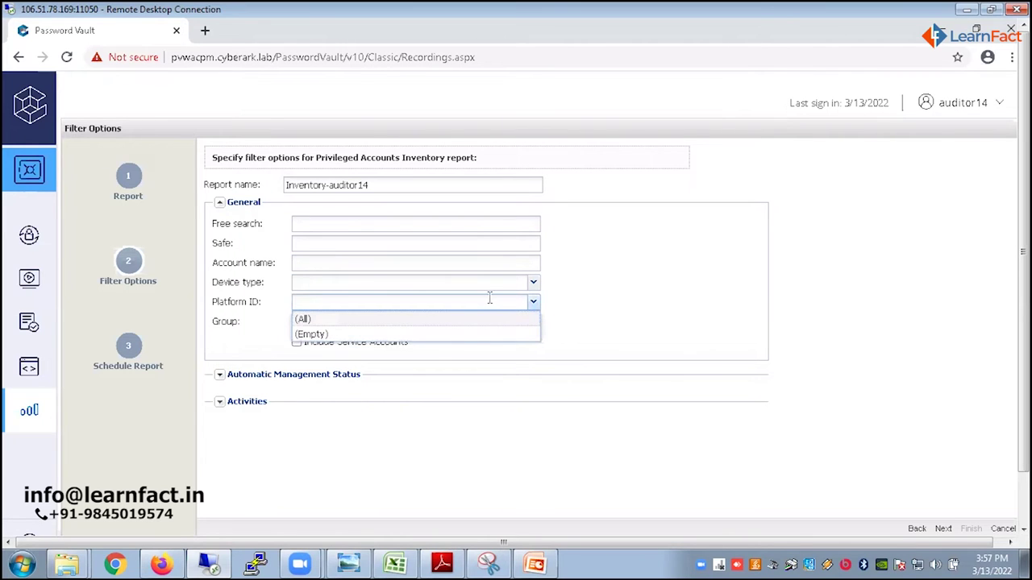
left_click(698, 254)
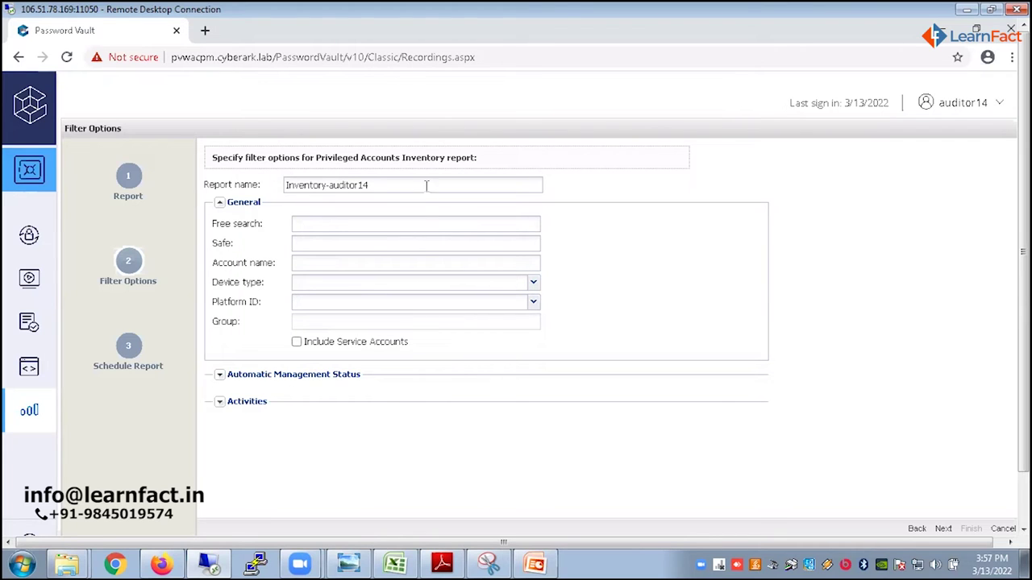
left_click(218, 379)
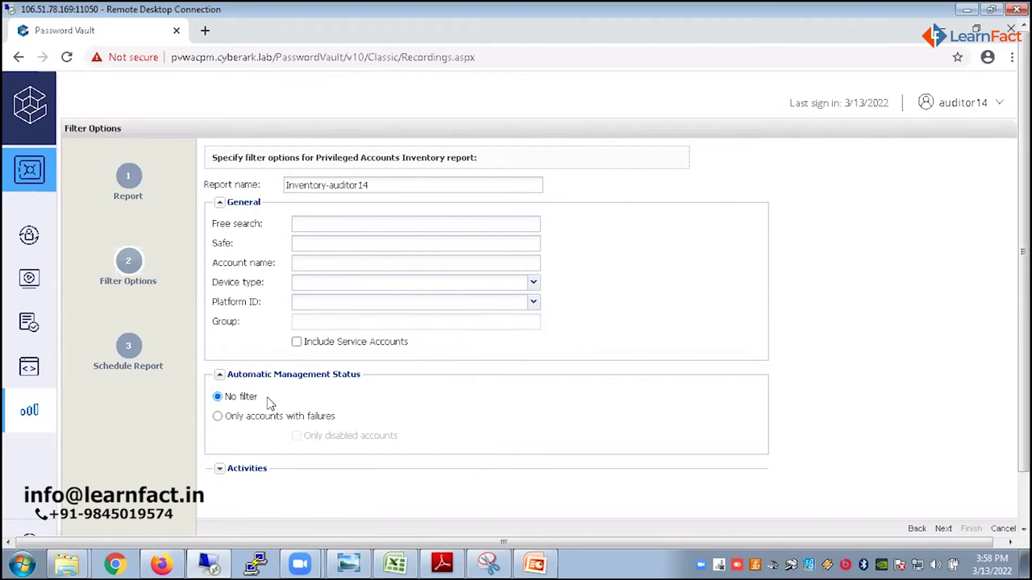
left_click(220, 376)
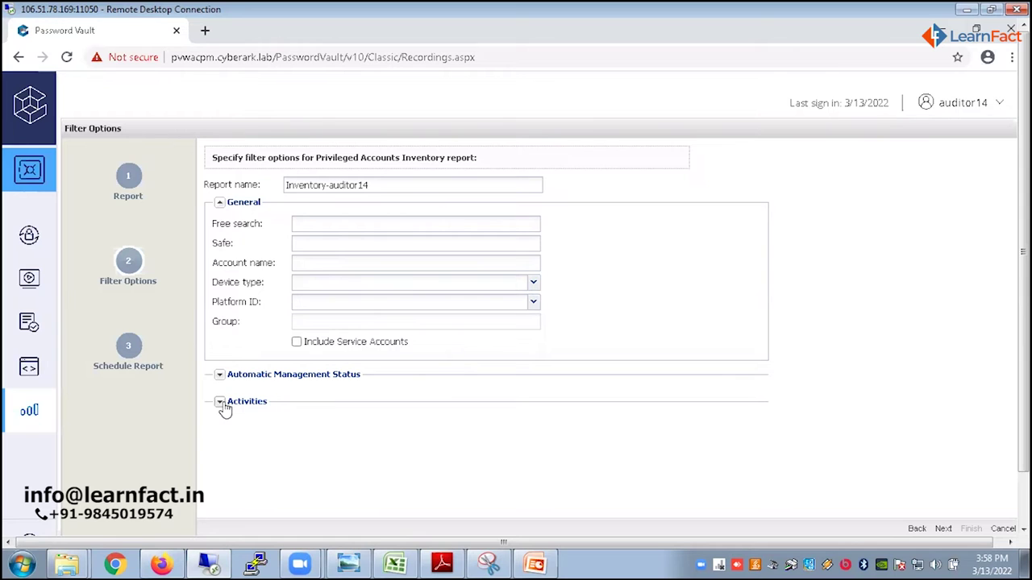
left_click(220, 402)
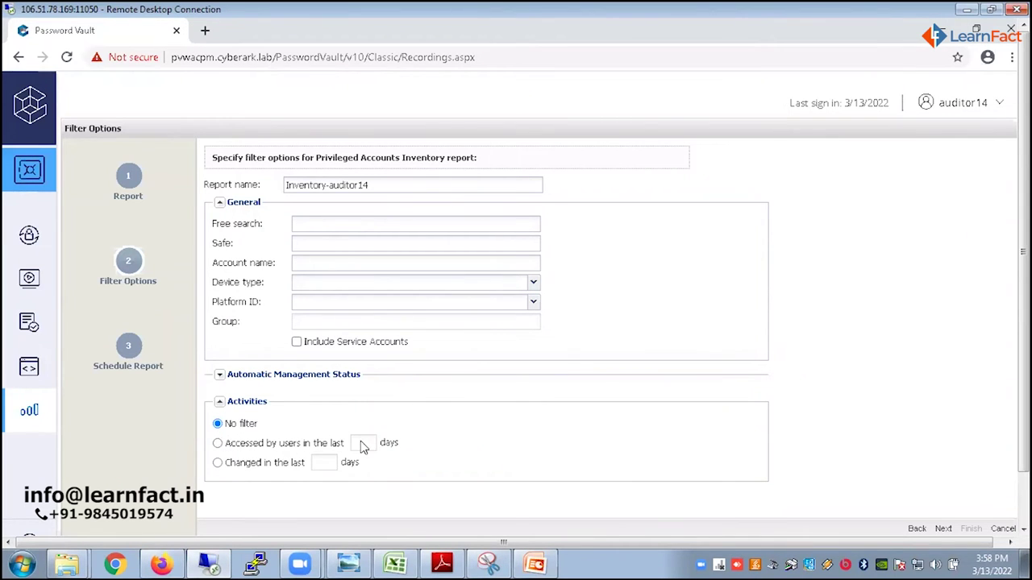
left_click(220, 403)
Include service accounts in the report and restrict the automatic management status to only accounts with failures
left_click(219, 375)
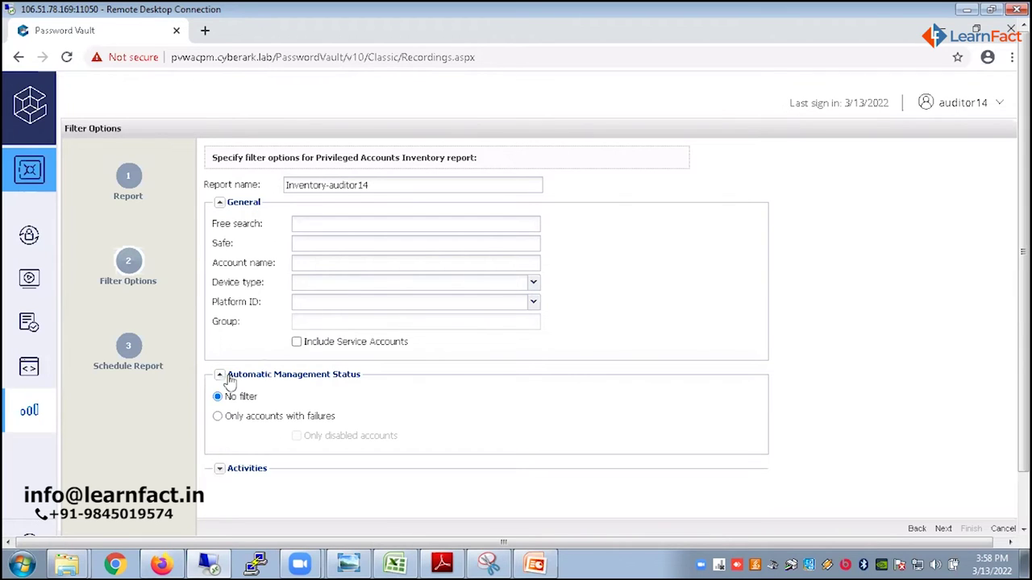
left_click(296, 342)
left_click(217, 416)
Filter activities to accounts accessed by users in the last 50 days, and set the automatic management status to no filter
left_click(242, 469)
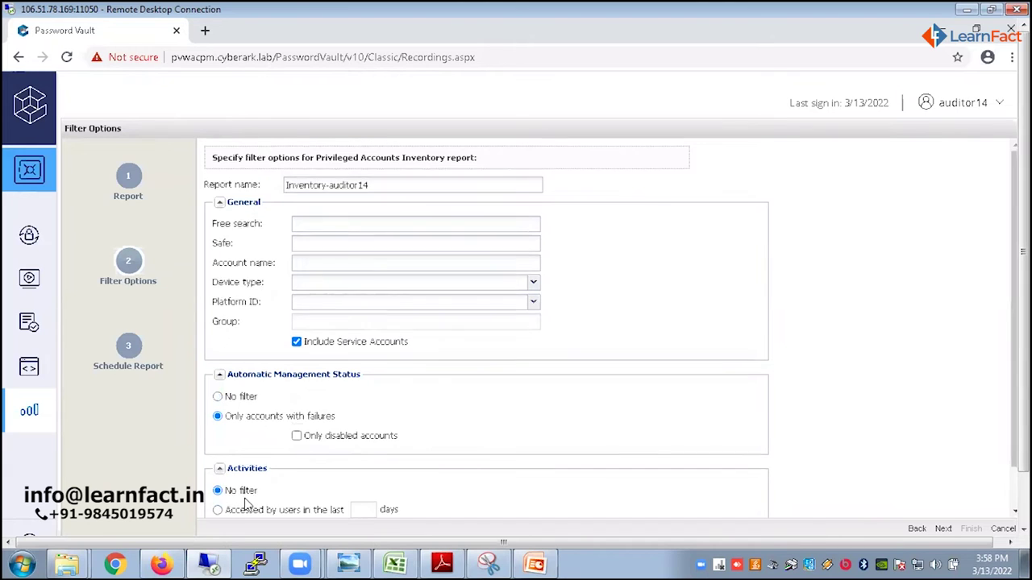
scroll(246, 500, "down", 1)
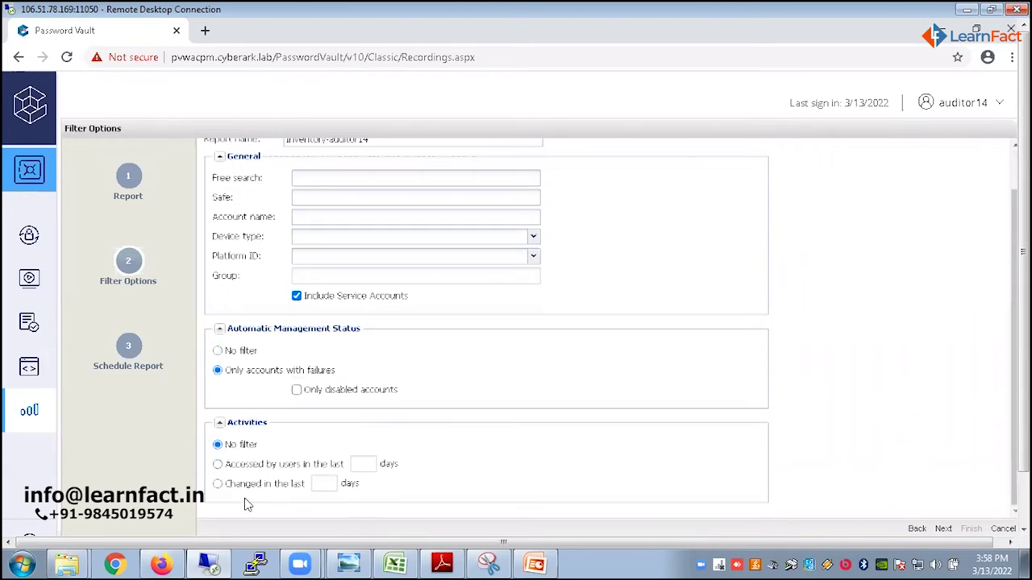
left_click(217, 464)
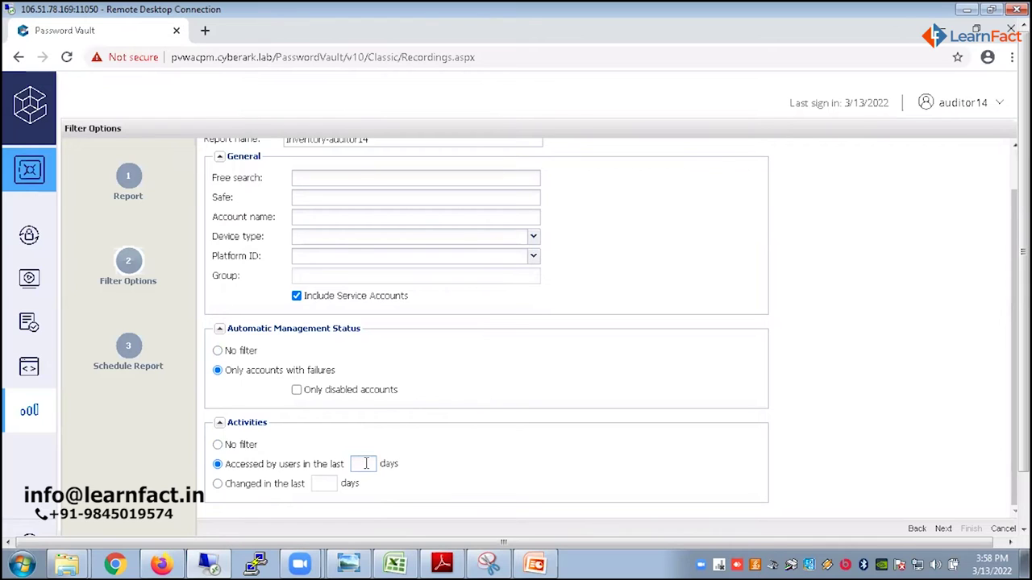
left_click(217, 353)
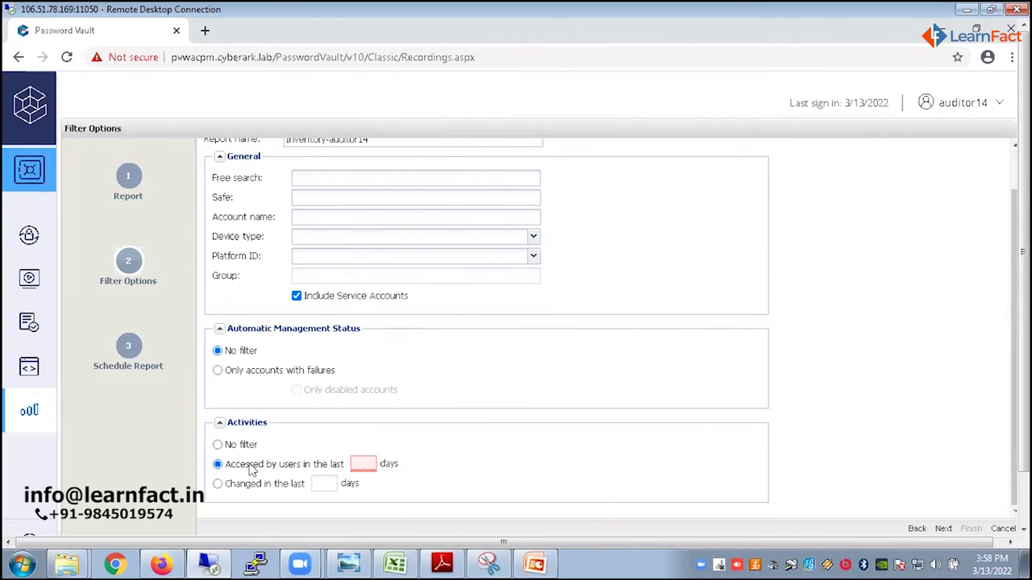
left_click(354, 463)
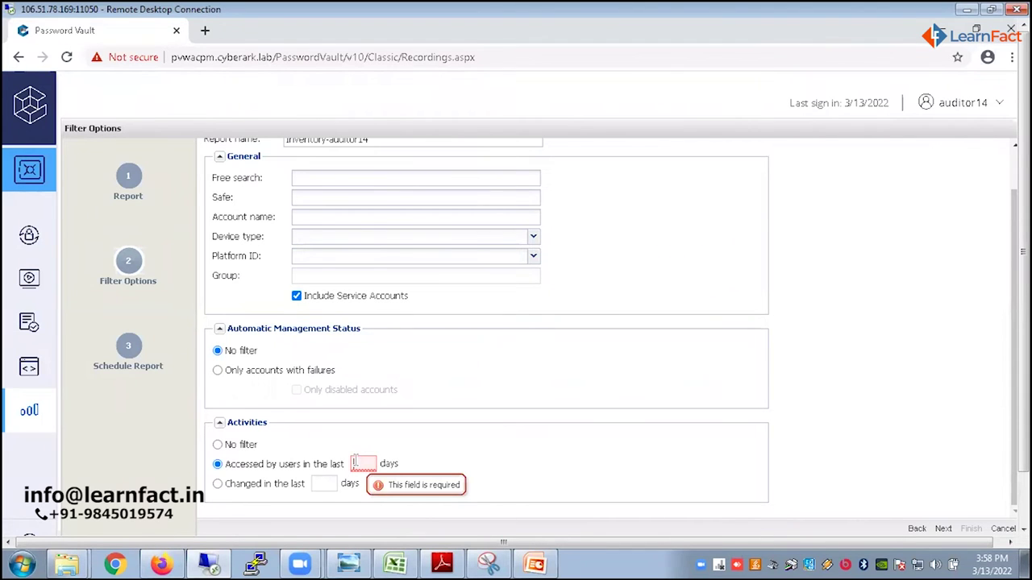
left_click(511, 454)
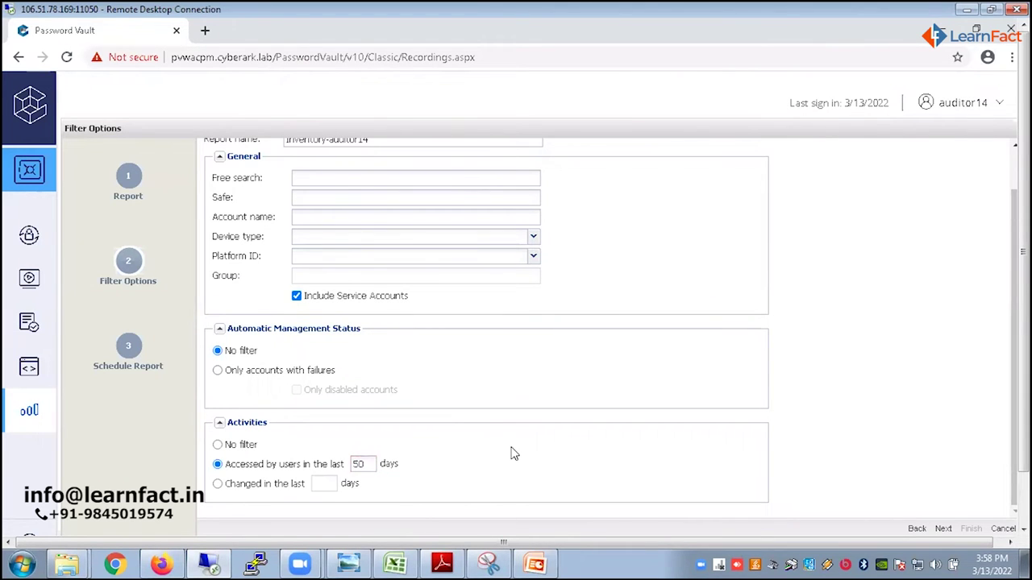
Set the activities to no filter, collapse both filter sections, and continue to the report's scheduling options
left_click(218, 445)
left_click(220, 422)
left_click(220, 375)
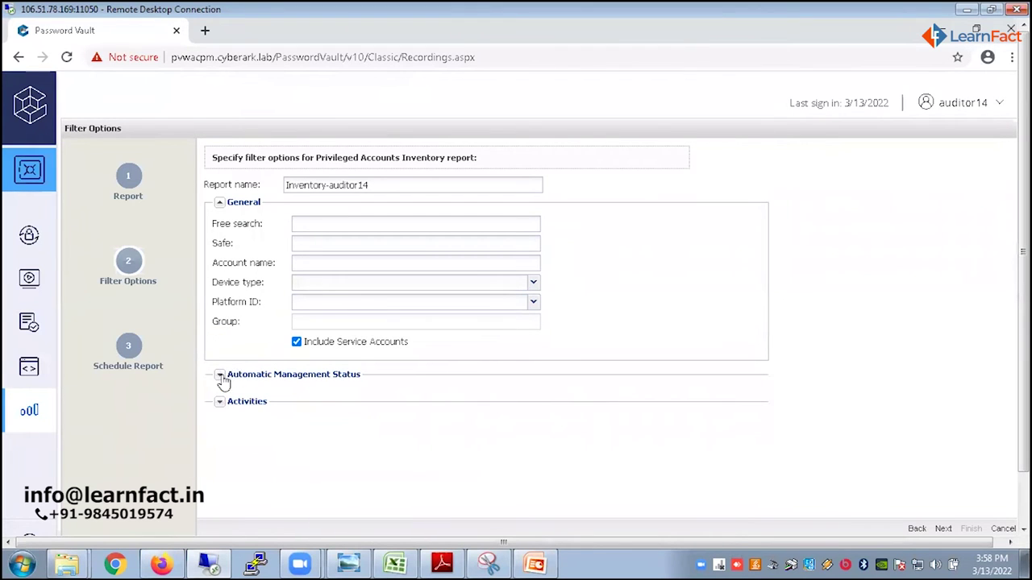
left_click(943, 529)
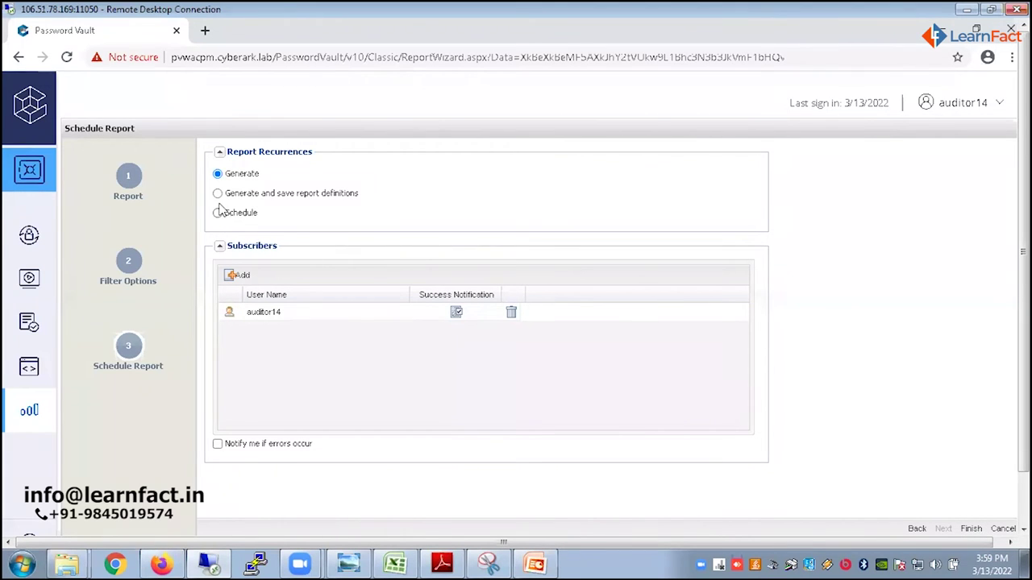
Set the report recurrence to Schedule with a start time of 2:00 AM
left_click(218, 214)
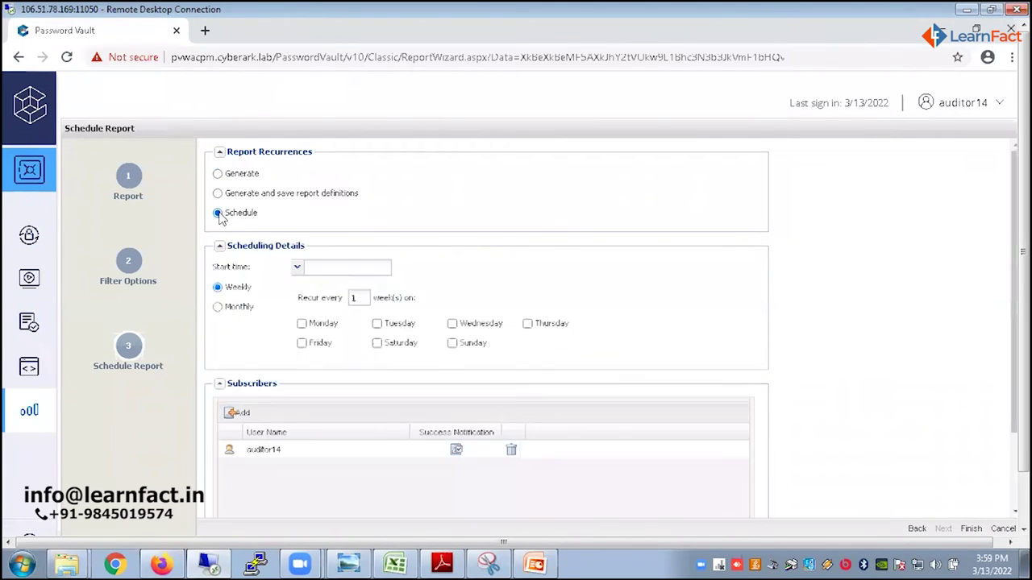
left_click(298, 269)
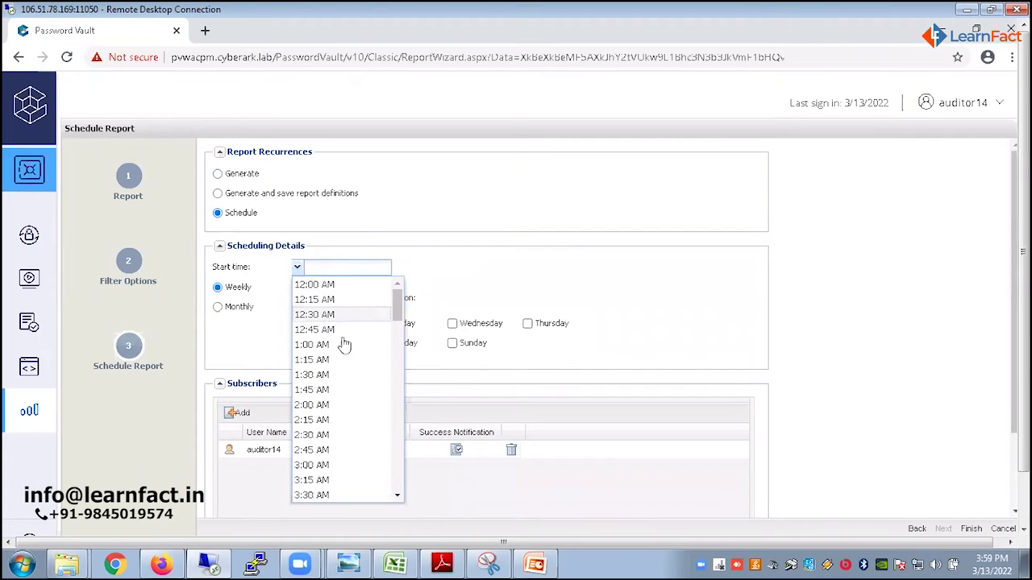
left_click_drag(397, 305, 398, 321)
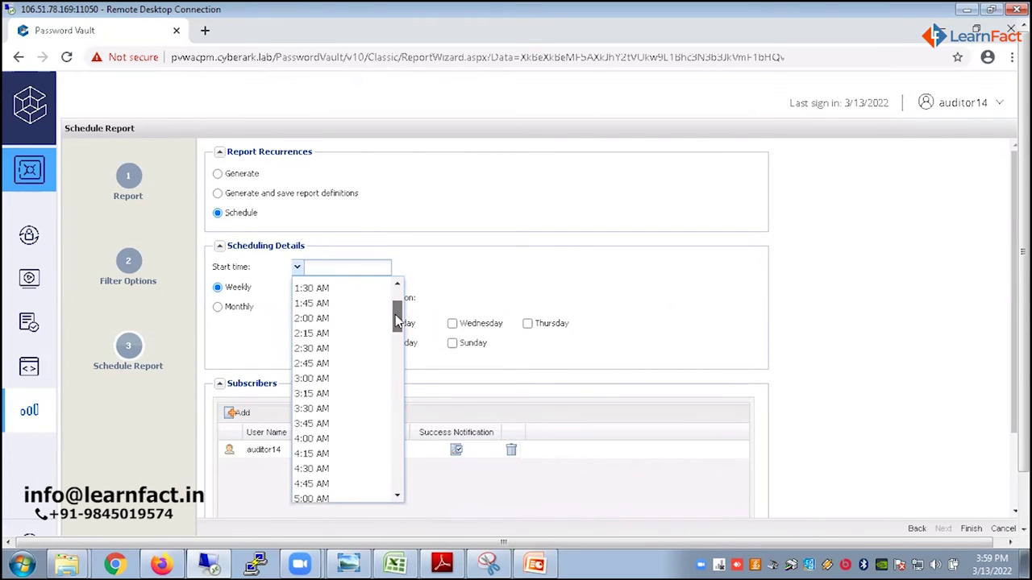
left_click(313, 321)
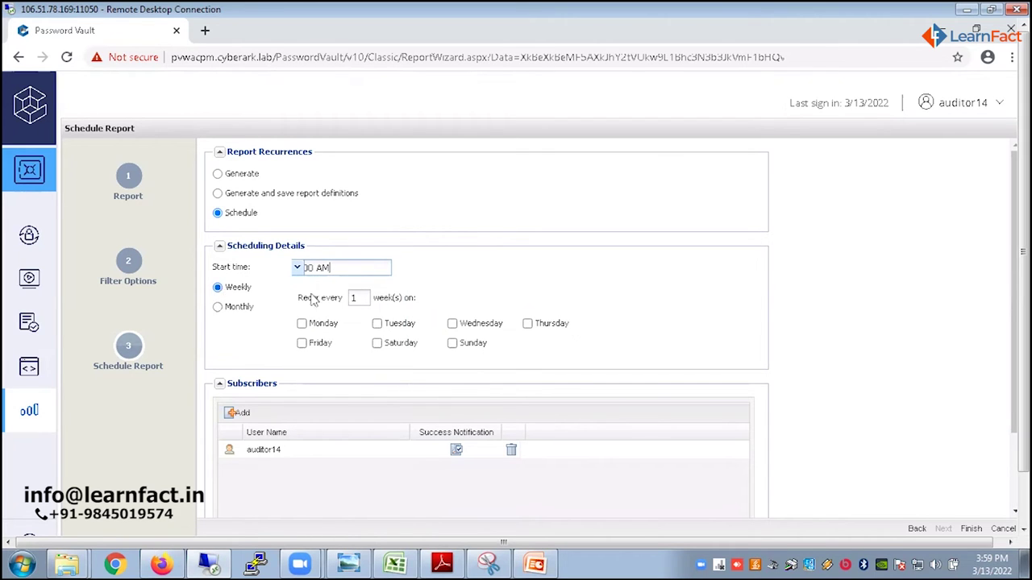
Try a monthly recurrence on the third Thursday of every month
left_click(218, 307)
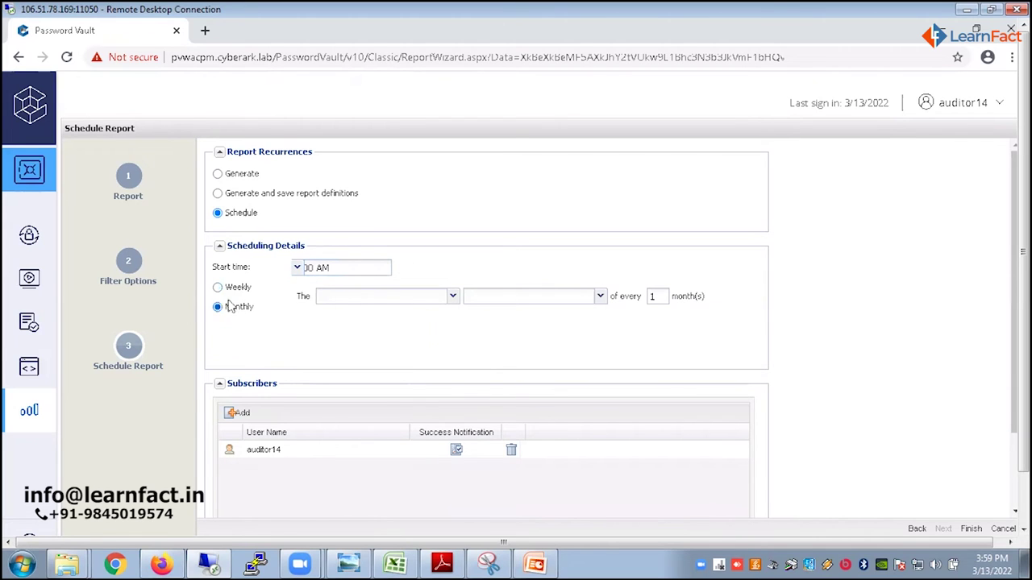
left_click(451, 298)
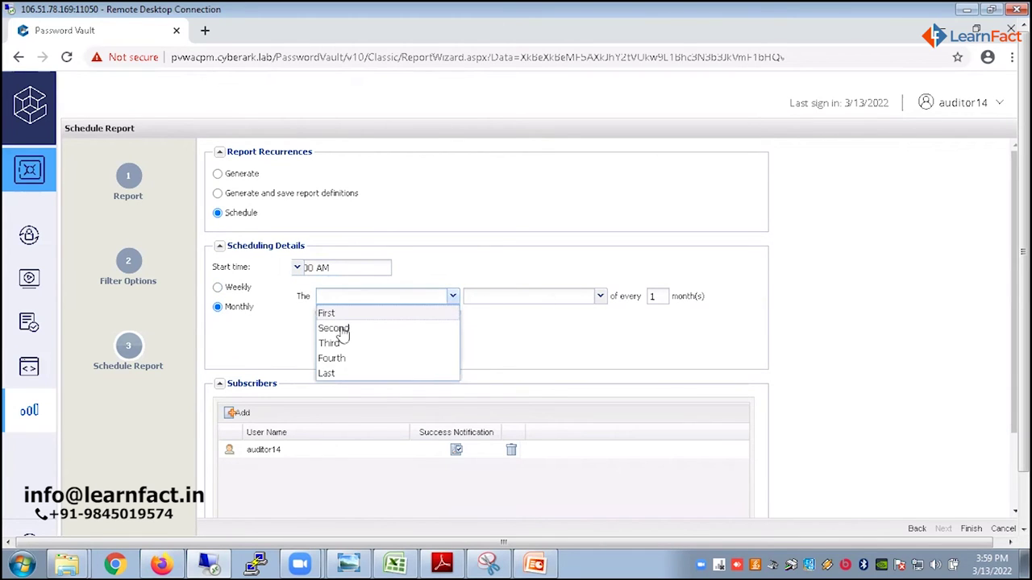
left_click(345, 343)
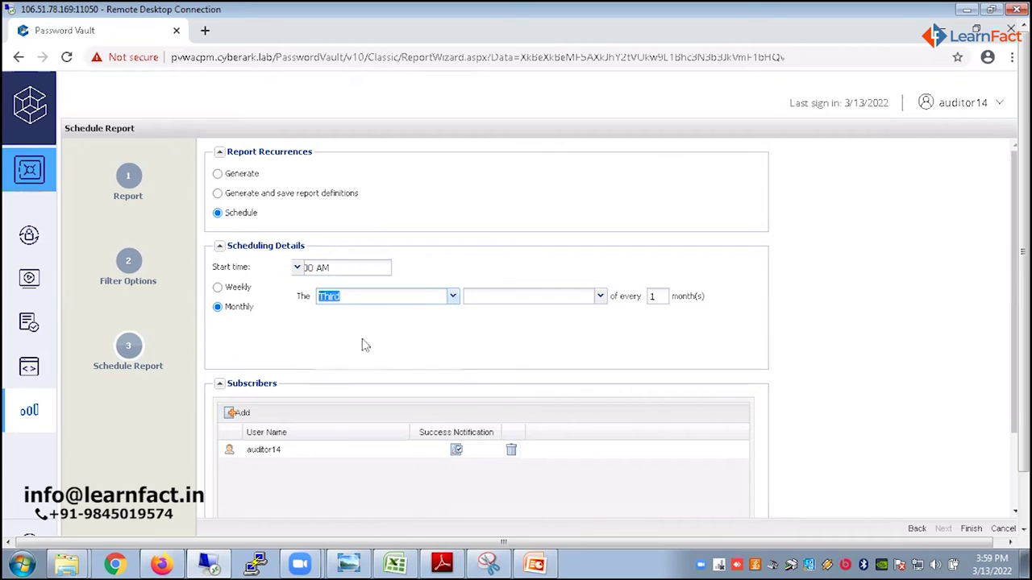
left_click(597, 297)
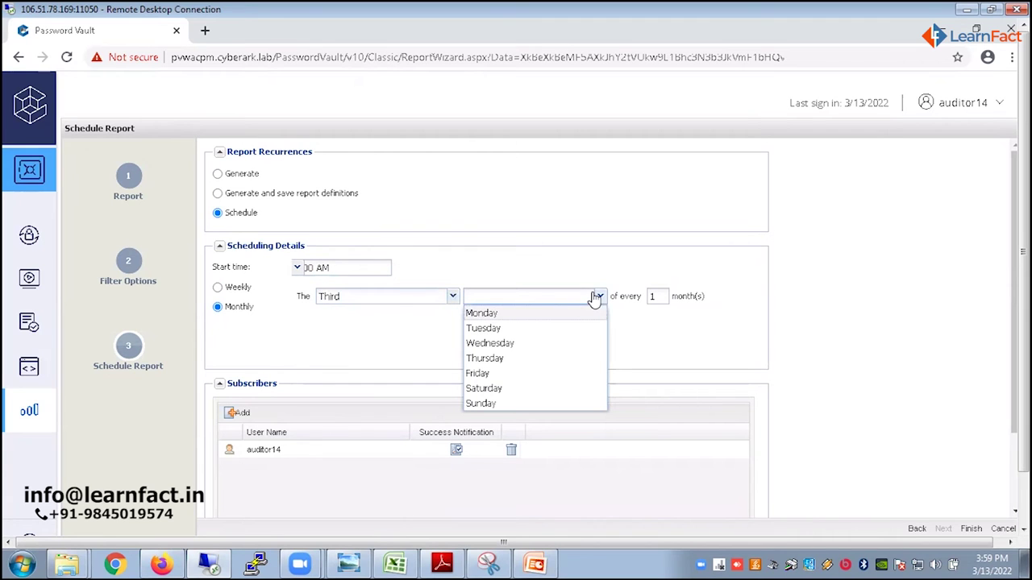
left_click(515, 364)
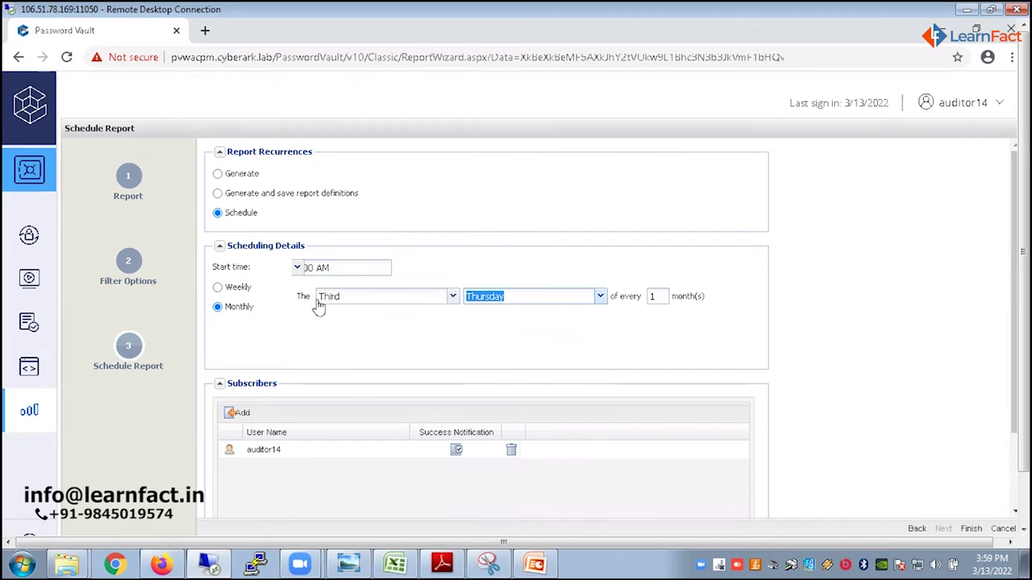
Make the report recur weekly on Monday through Friday, and select 2:00 AM as the start time
left_click(218, 287)
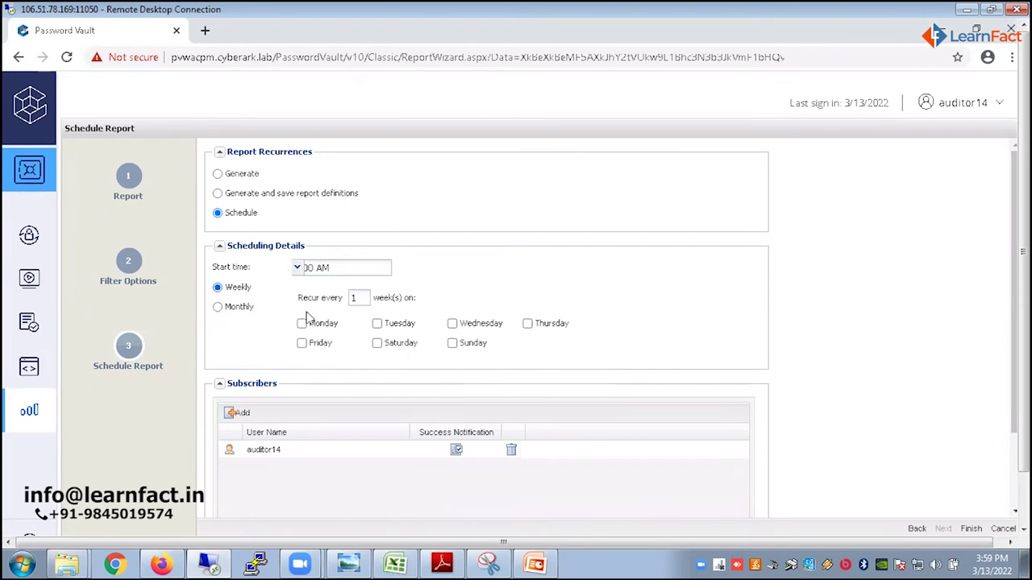
left_click(303, 323)
left_click(377, 324)
left_click(453, 324)
left_click(528, 323)
left_click(303, 343)
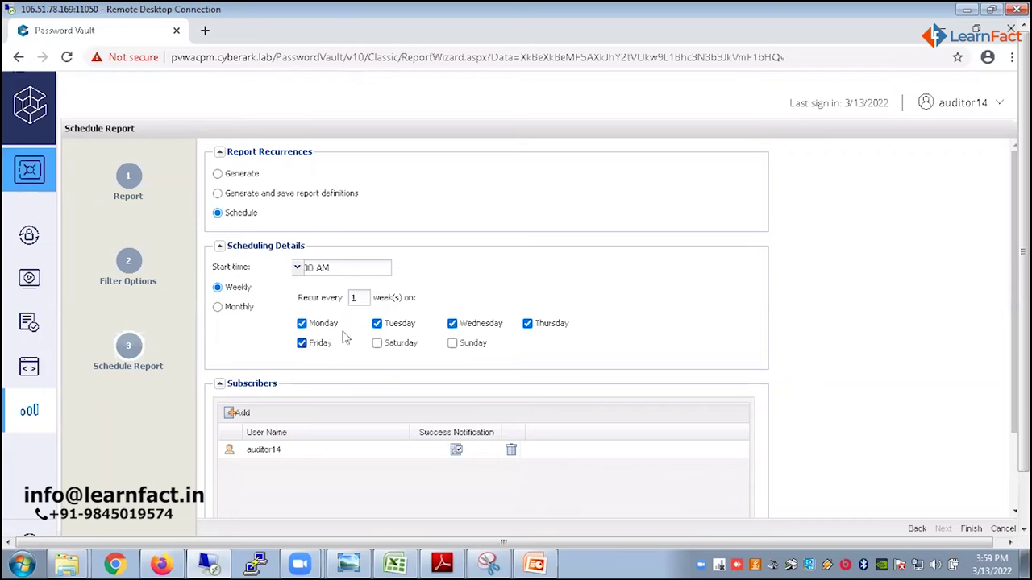
left_click(297, 268)
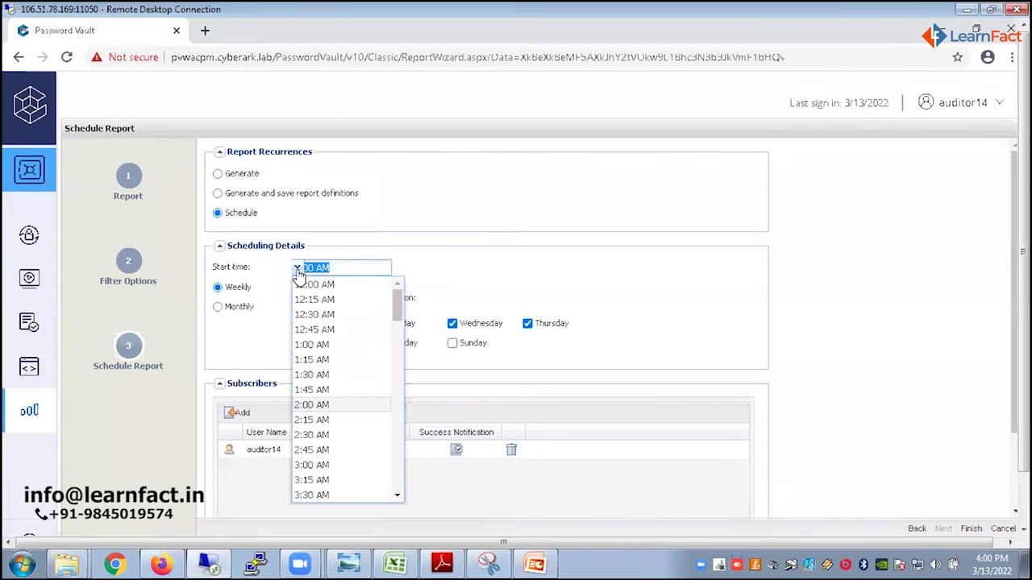
left_click(321, 408)
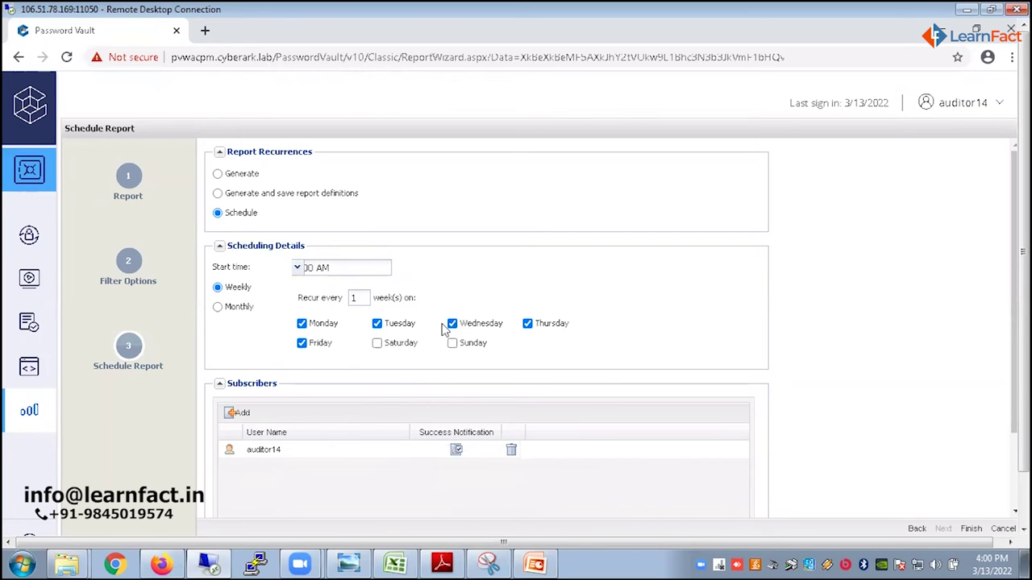
Try the Generate recurrence option and switch to Generate and save report definitions
left_click(217, 174)
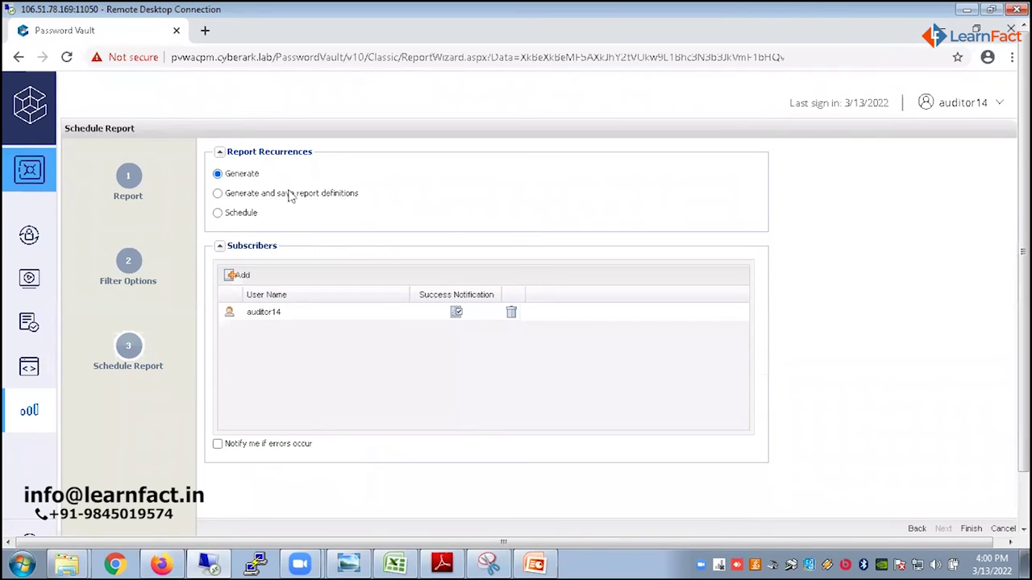
left_click(218, 195)
left_click_drag(278, 198, 357, 205)
left_click(360, 207)
Review the report's name and general filter options again, and return to its scheduling options
left_click(915, 529)
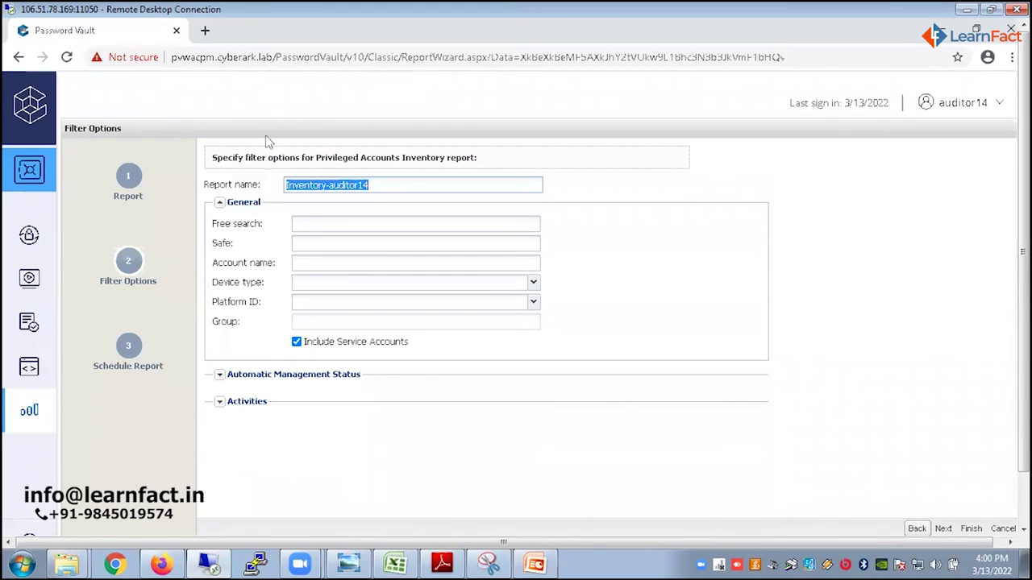
left_click(317, 244)
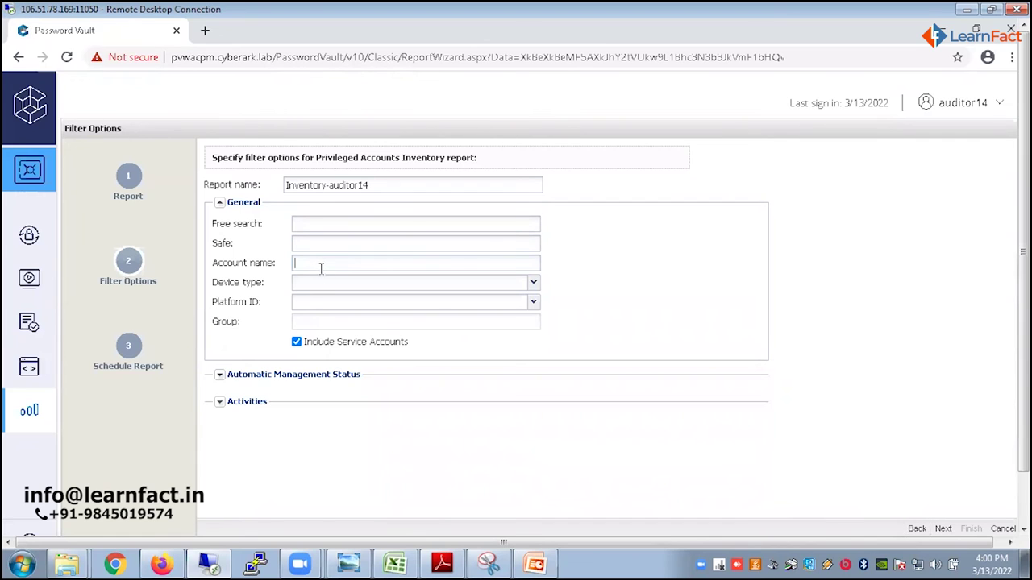
key("Tab")
left_click(943, 529)
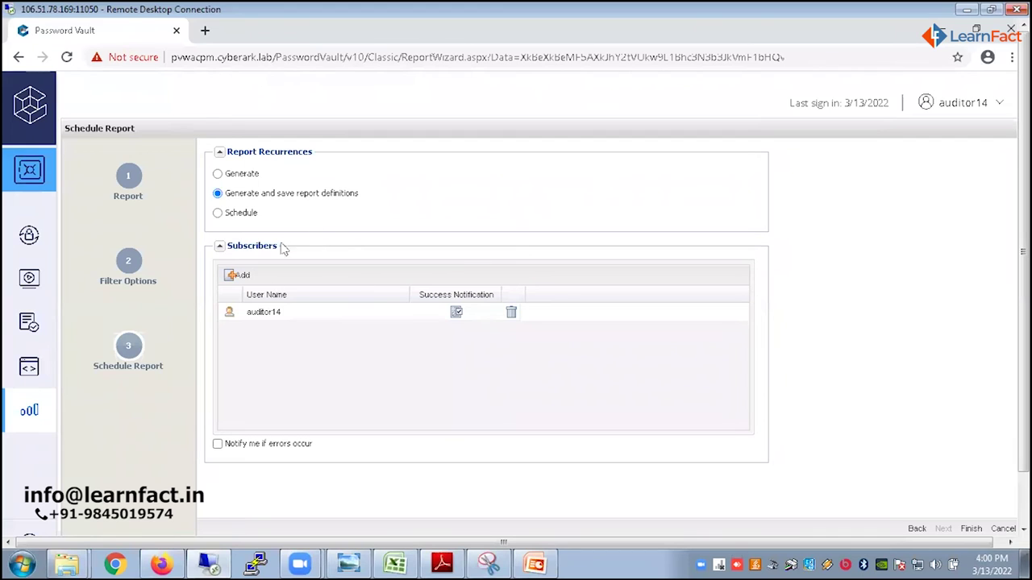
left_click(917, 529)
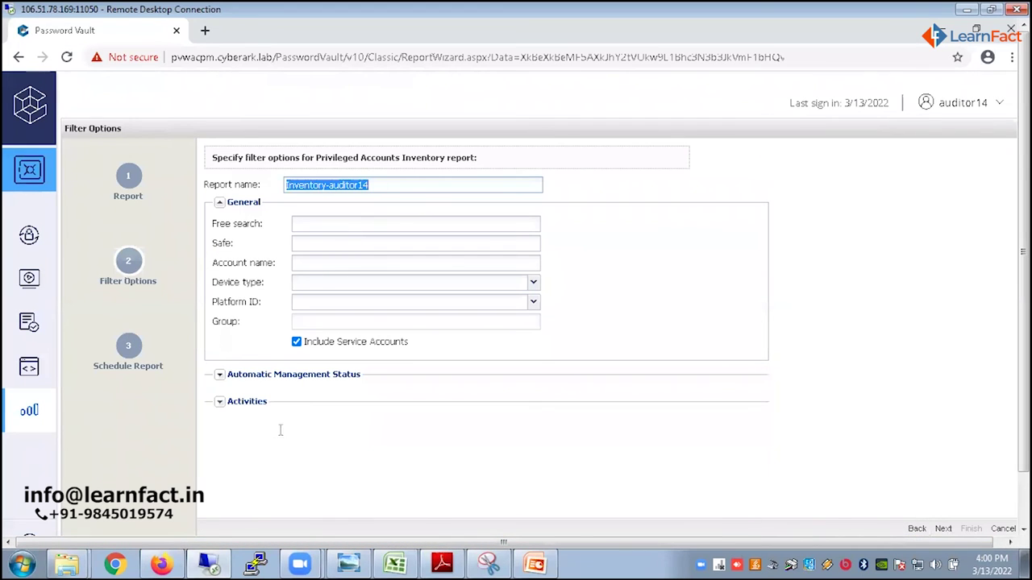
left_click(943, 529)
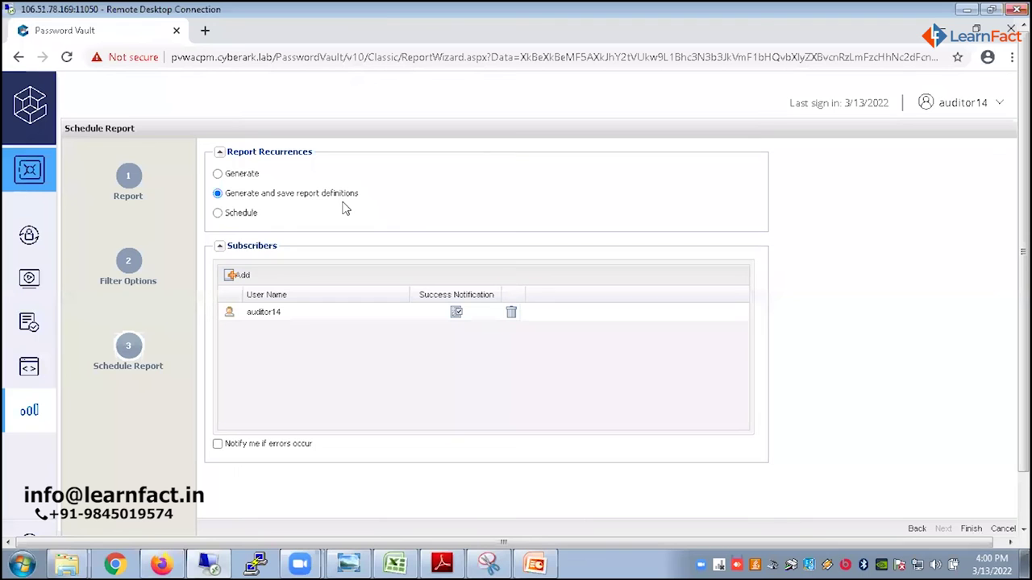
Set the report recurrence to Generate and finish the report setup
left_click_drag(365, 202, 232, 195)
left_click(212, 184)
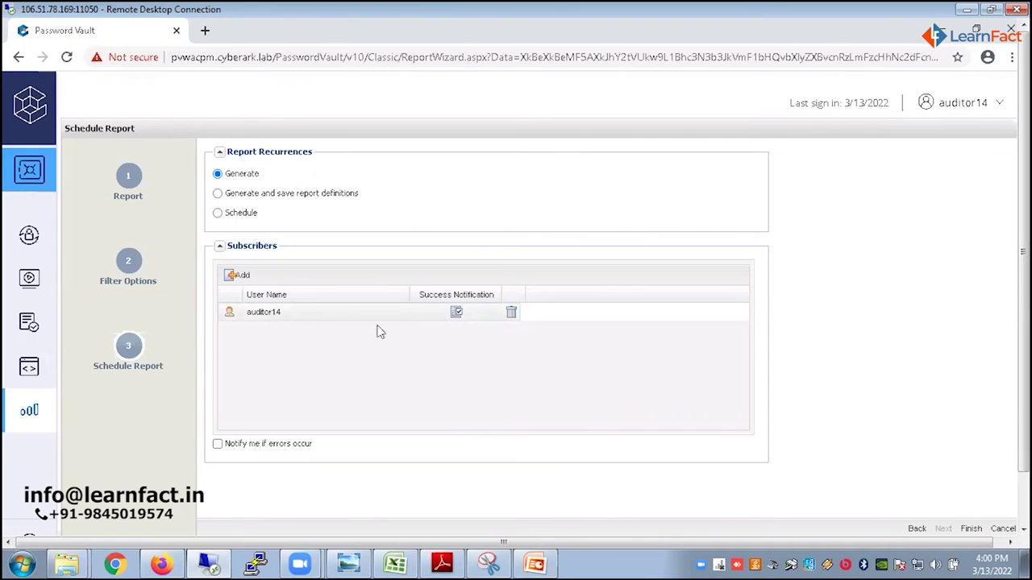
left_click(973, 530)
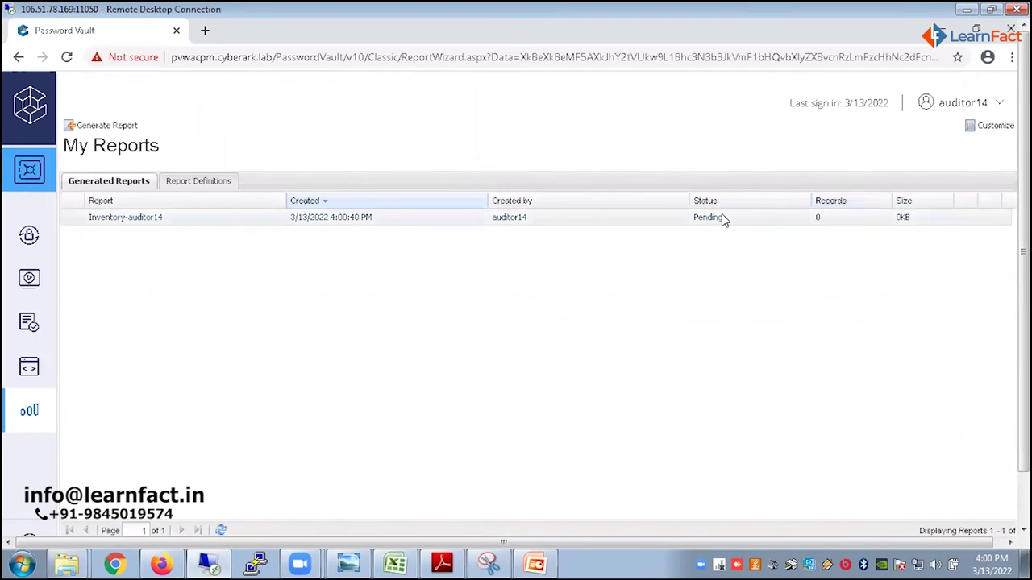
Refresh the generated reports list to check the inventory report's status
left_click(220, 531)
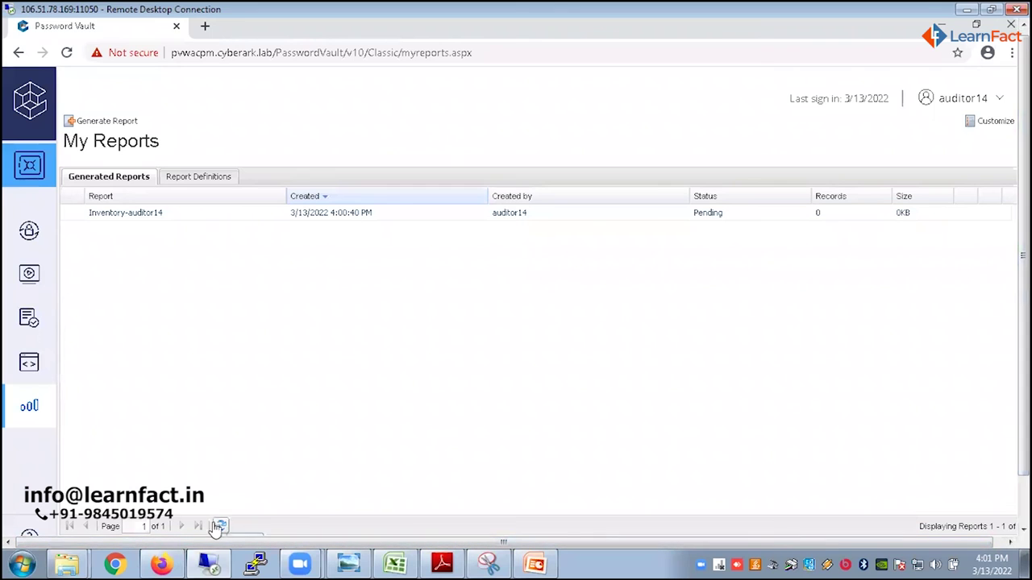
left_click(220, 526)
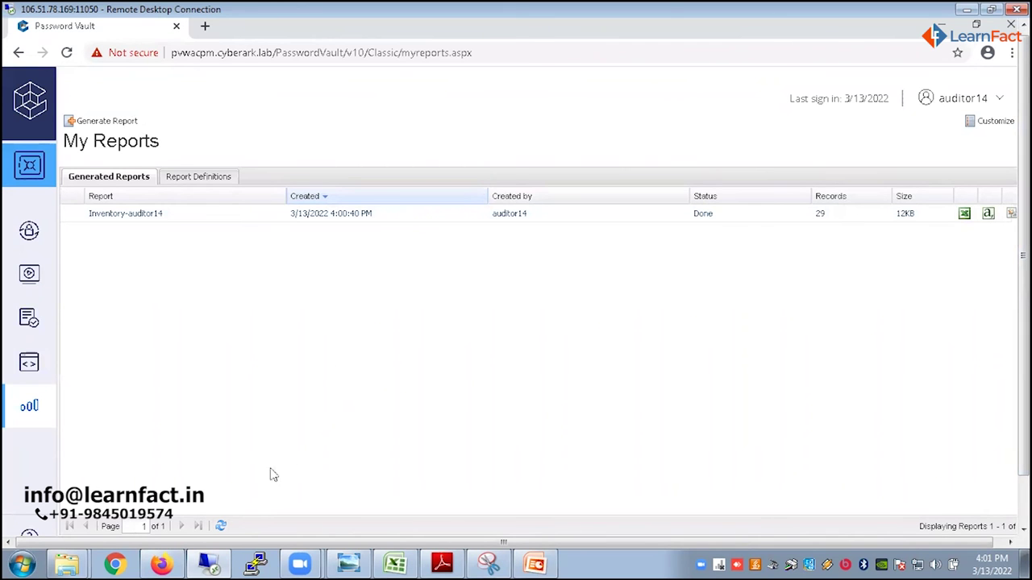
left_click(221, 525)
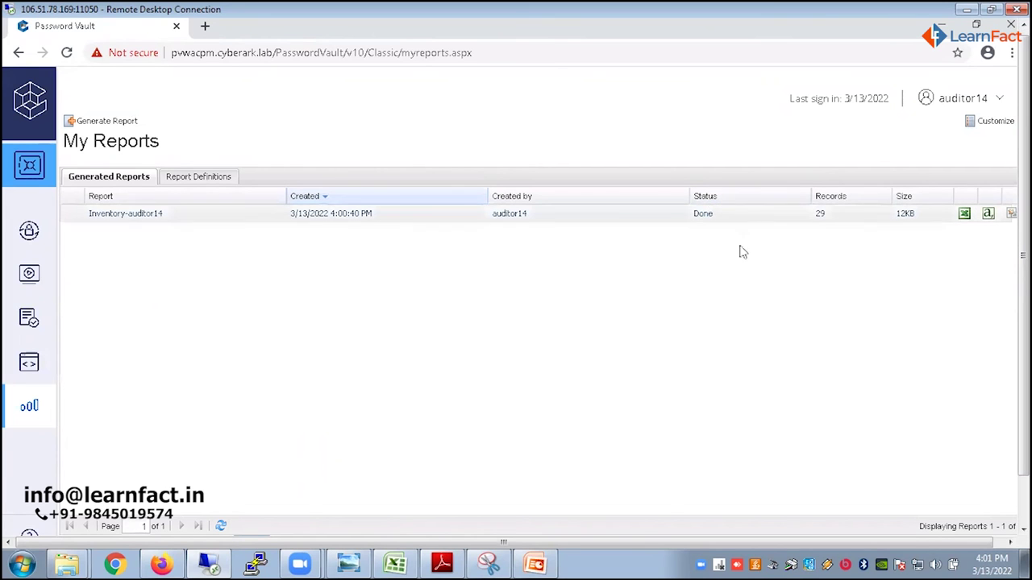
Download the inventory report in Excel format and open the file in Microsoft Excel, accepting the file format warning
left_click(686, 543)
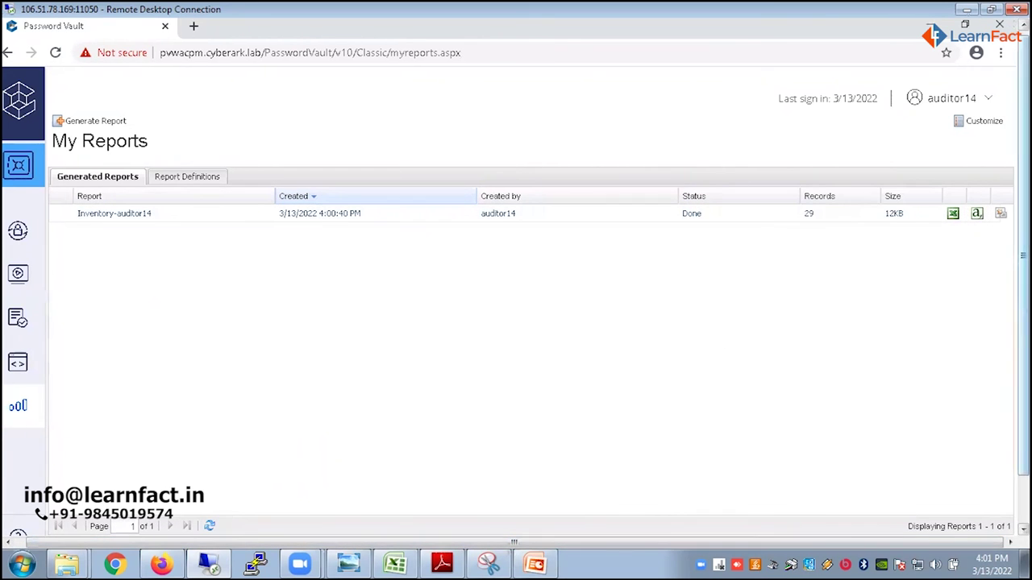
left_click(952, 215)
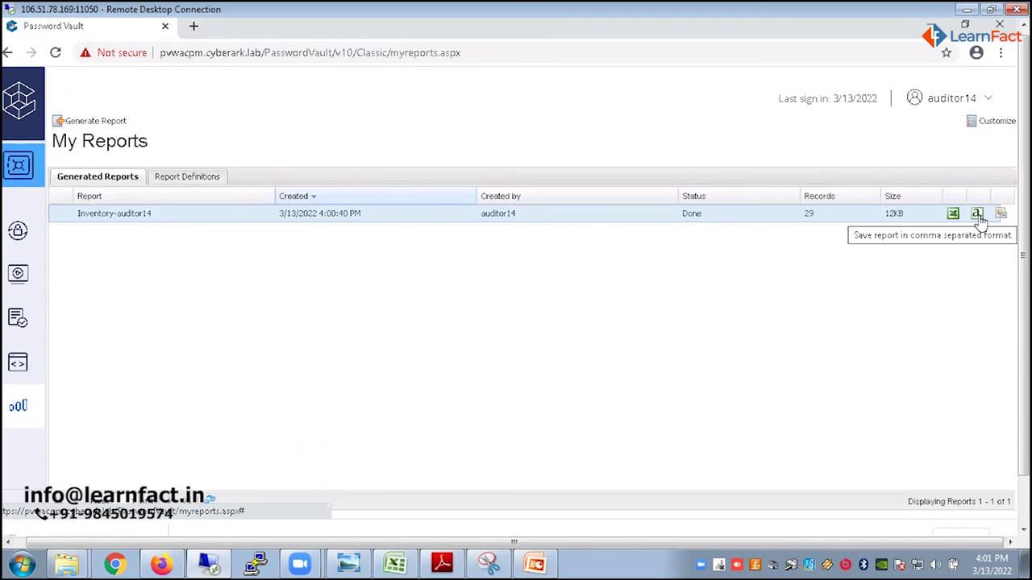
left_click(978, 215)
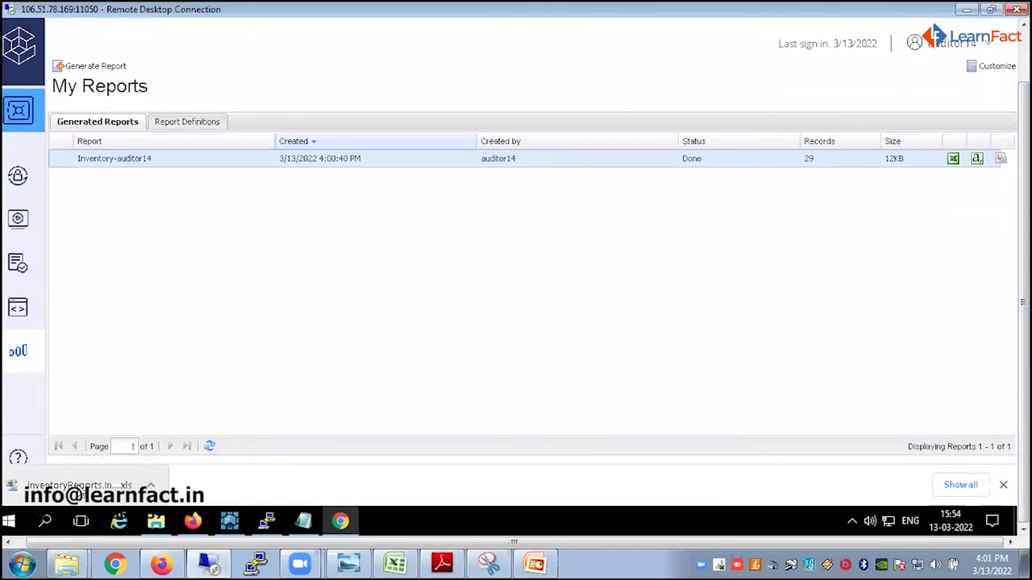
left_click(78, 487)
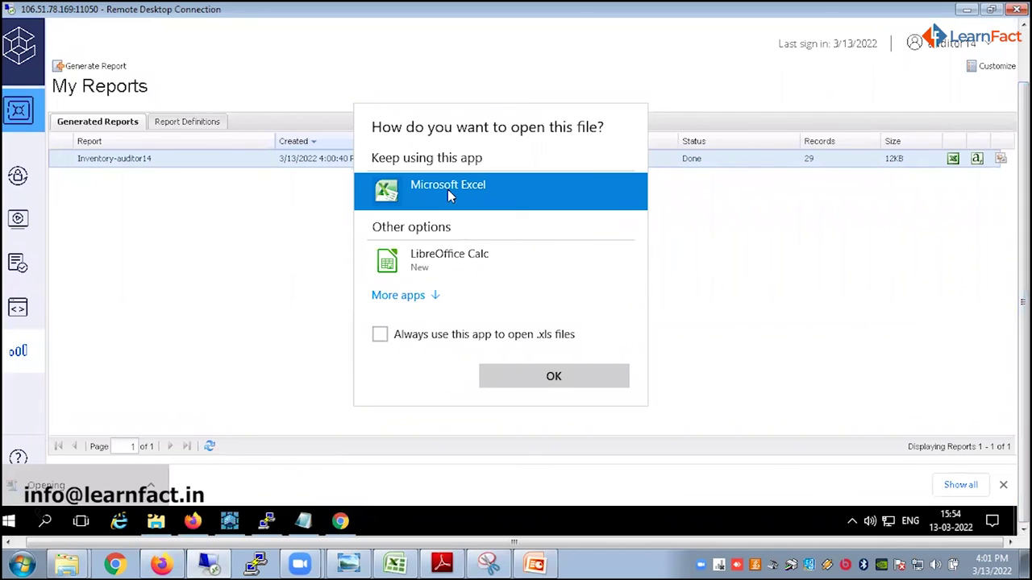
double_click(449, 193)
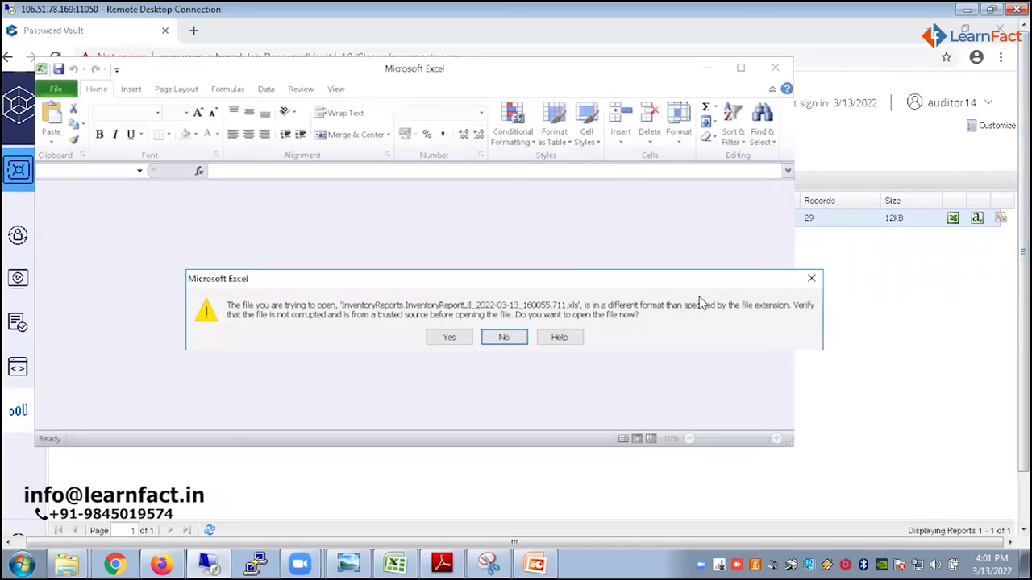
left_click_drag(500, 282, 445, 245)
left_click(393, 300)
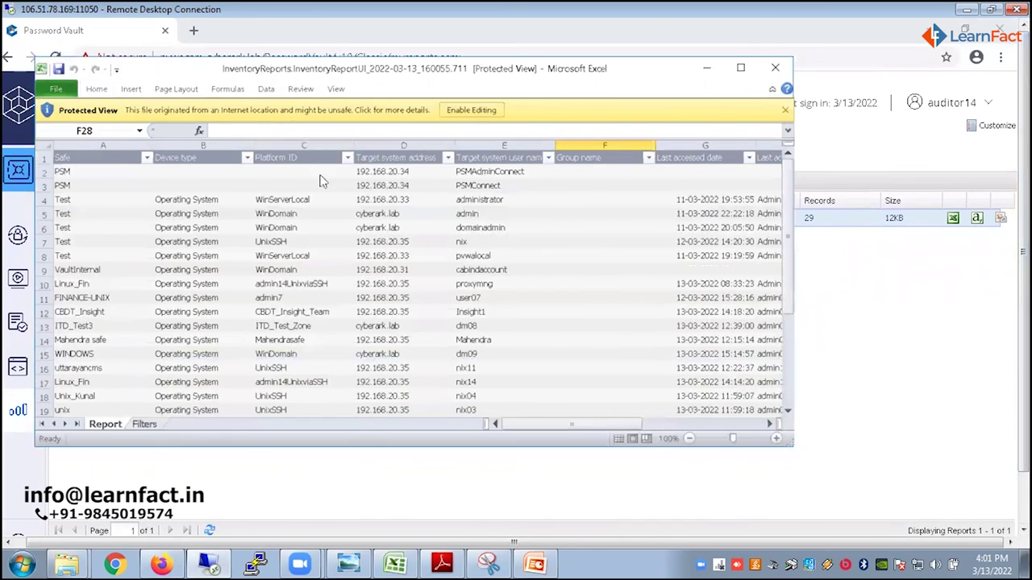
Enable editing of the report workbook and maximize its window, dismissing the Office activation wizard
left_click_drag(387, 71, 471, 192)
left_click(537, 211)
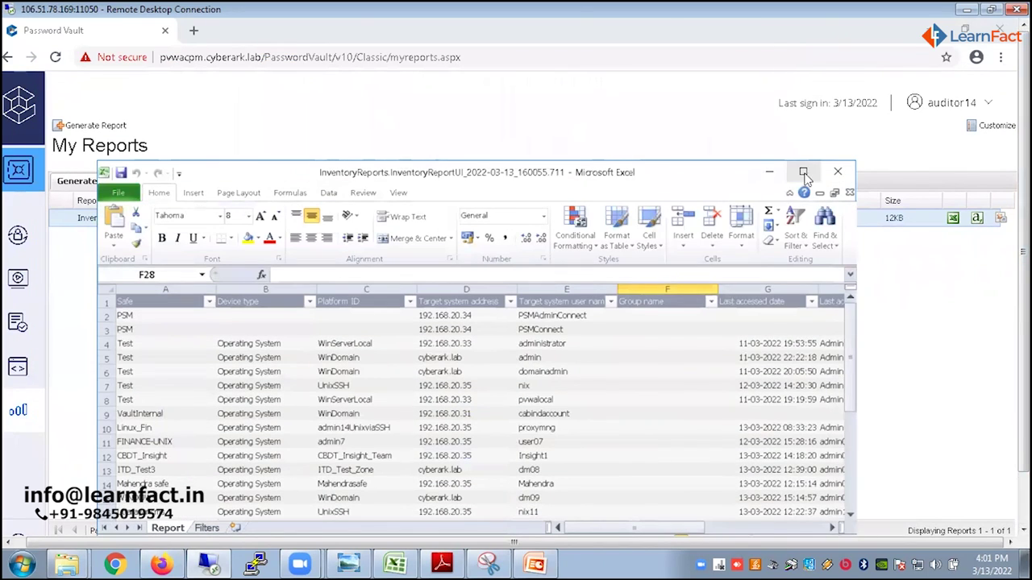
left_click(804, 174)
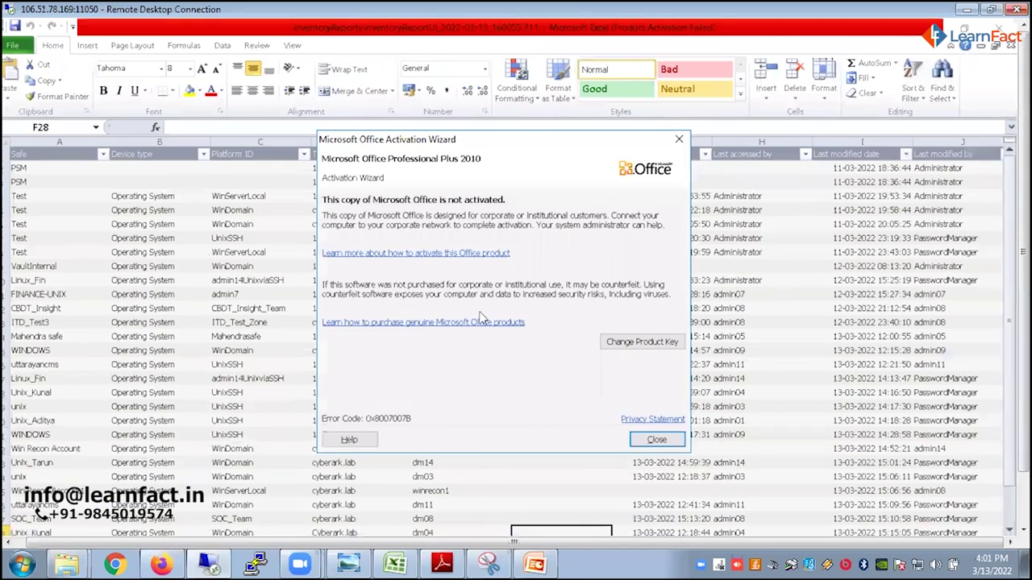
left_click(678, 139)
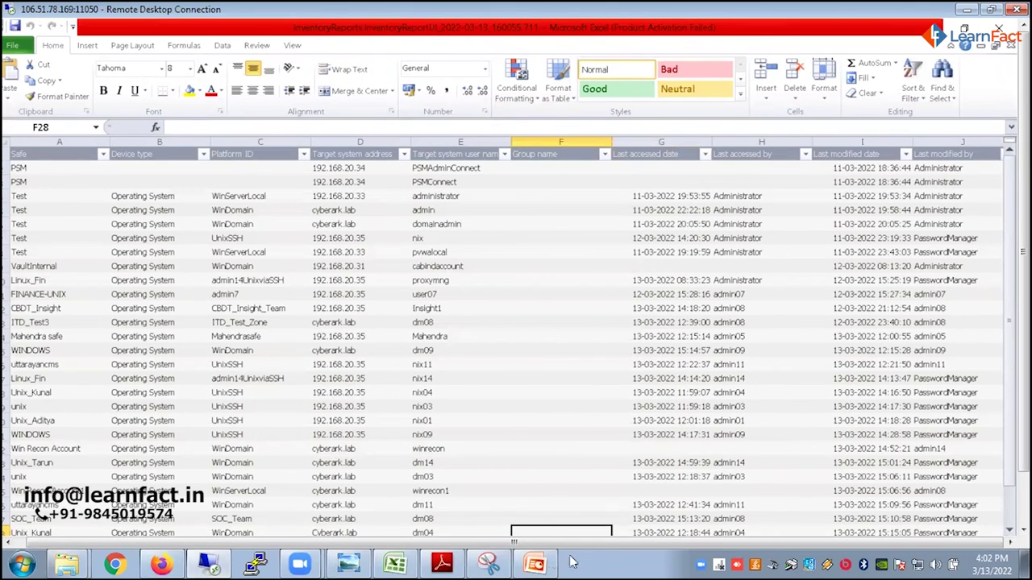
Examine the entries in the Target system user name column across all report rows, and highlight the Target system address column
left_click(367, 544)
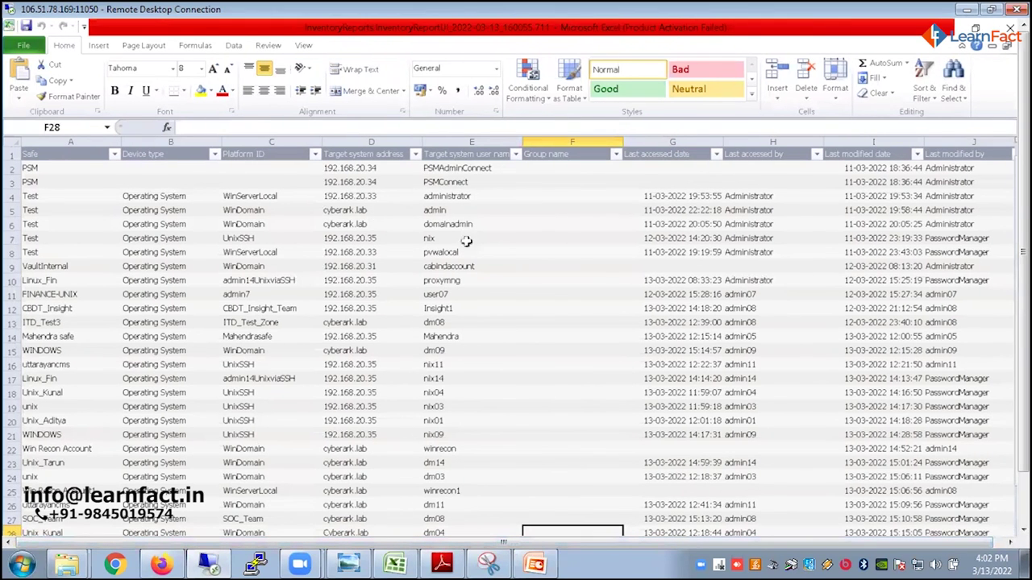
left_click(465, 141)
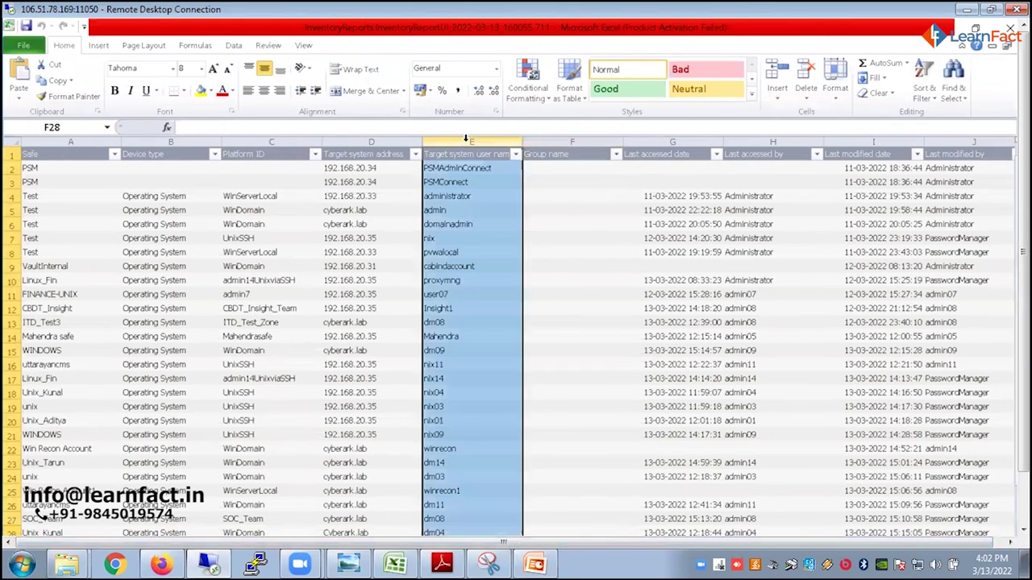
scroll(466, 331, "down", 4)
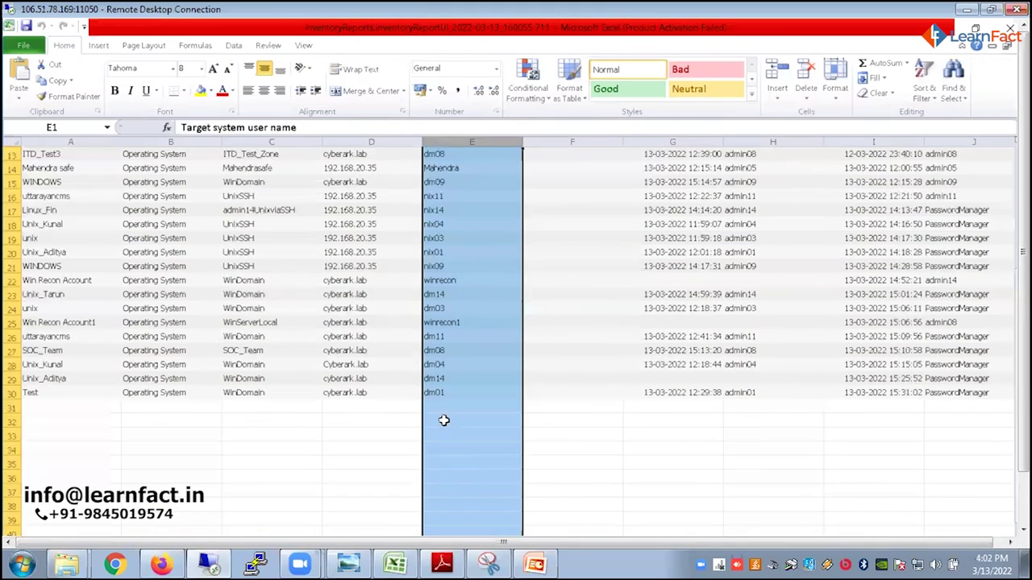
scroll(451, 358, "up", 1)
left_click(454, 336)
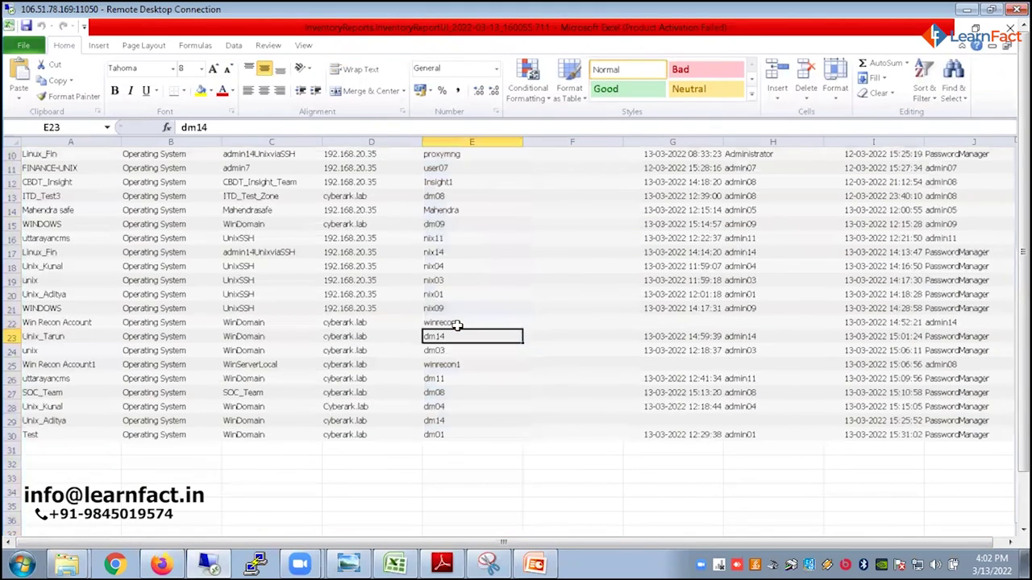
left_click(451, 368)
scroll(464, 425, "up", 1)
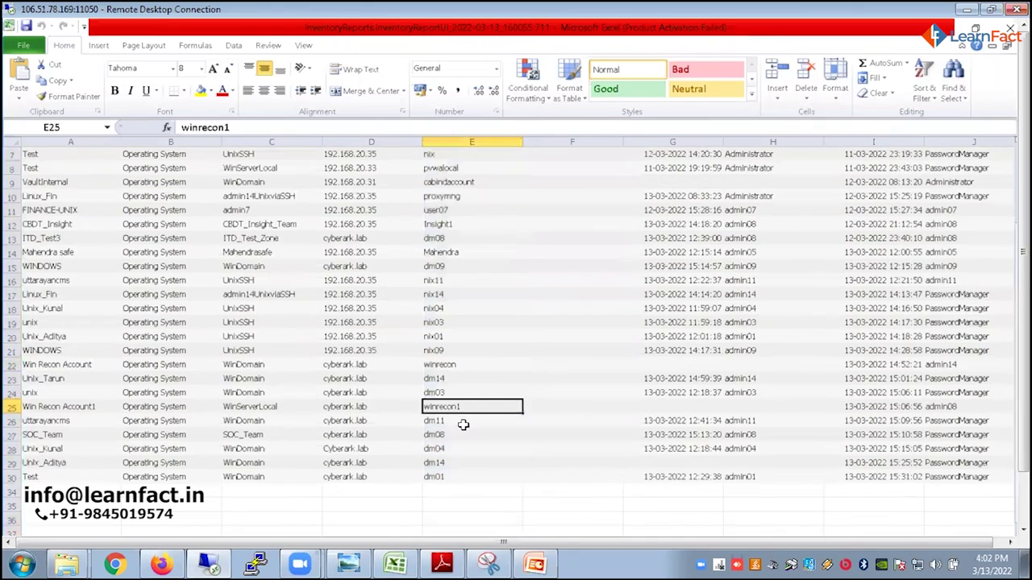
scroll(463, 425, "up", 1)
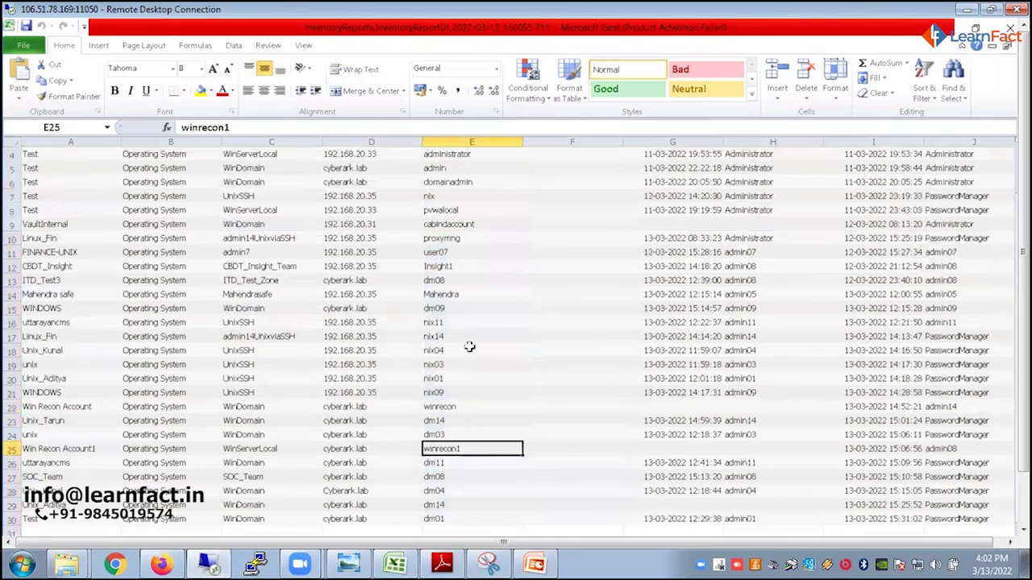
left_click(453, 292)
scroll(472, 447, "up", 1)
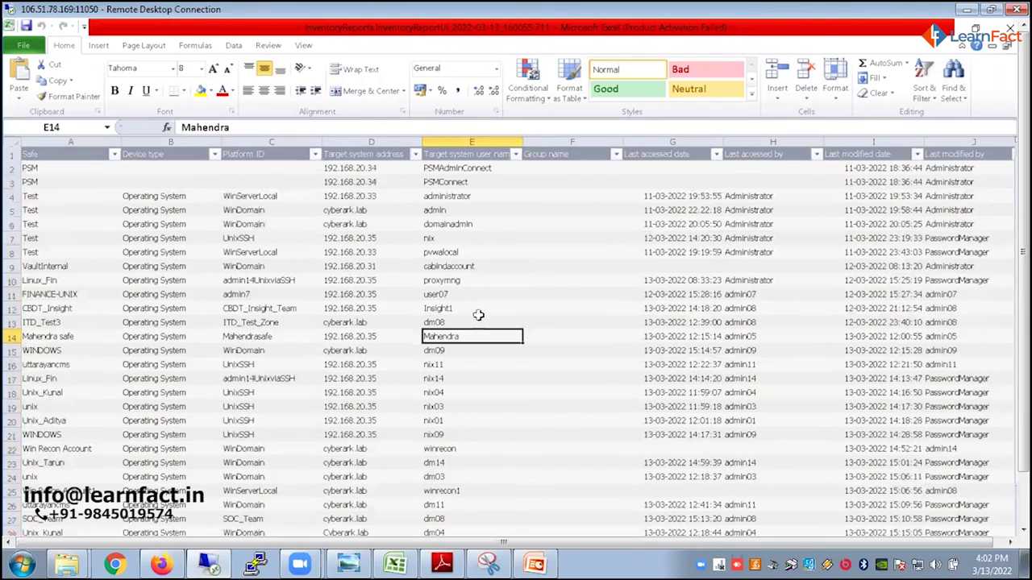
left_click(454, 184)
left_click(452, 198)
left_click(453, 211)
left_click(456, 238)
left_click(457, 267)
left_click(456, 308)
left_click(455, 336)
left_click(453, 365)
left_click(439, 435)
scroll(419, 476, "down", 2)
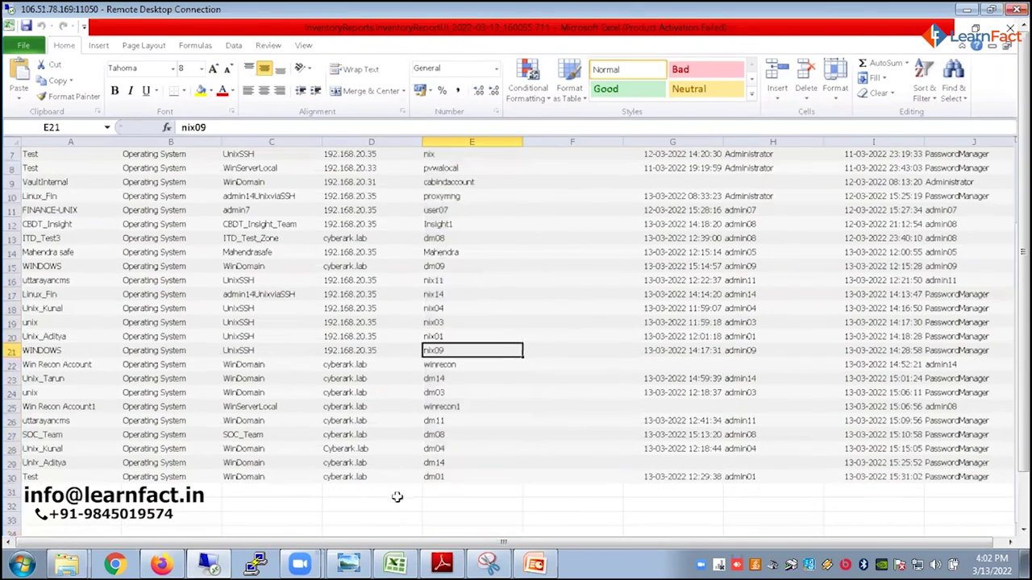
scroll(397, 368, "up", 2)
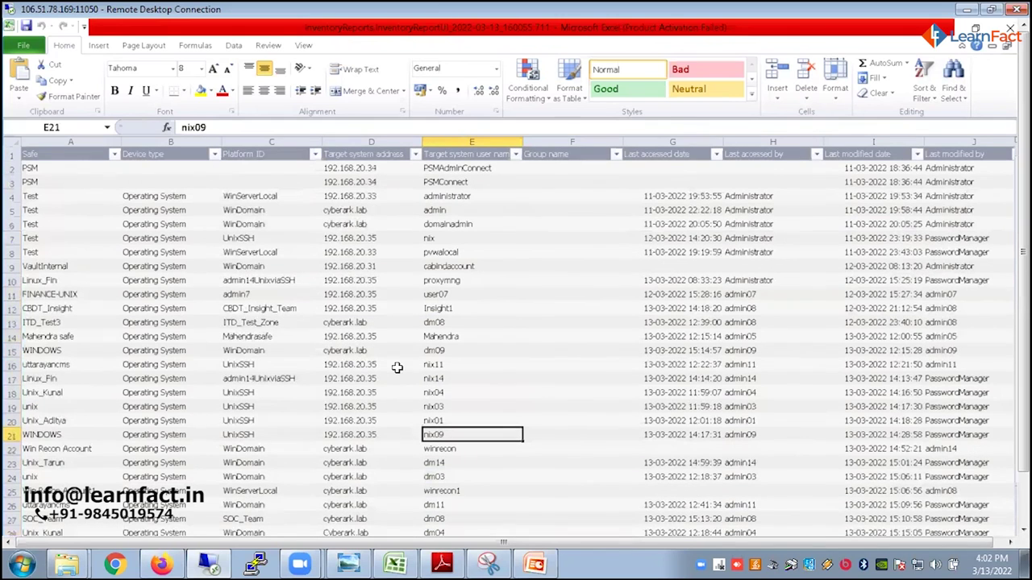
left_click(369, 138)
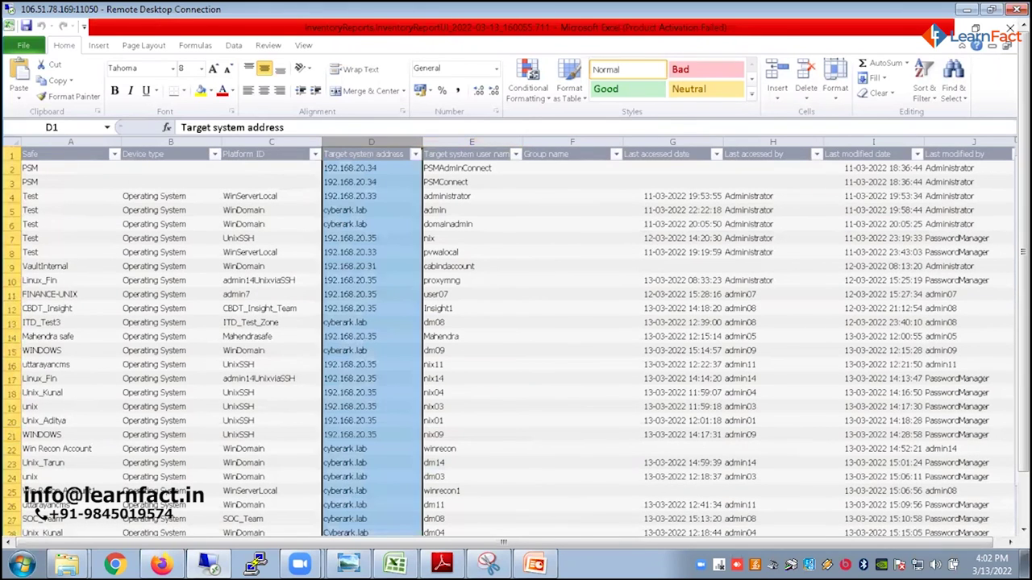